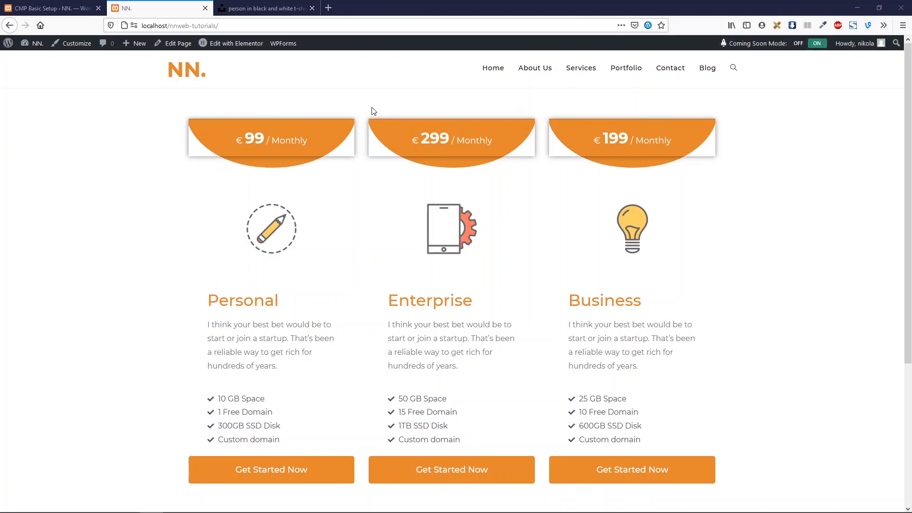
{"action": "key", "text": "ctrl+shift+p"}
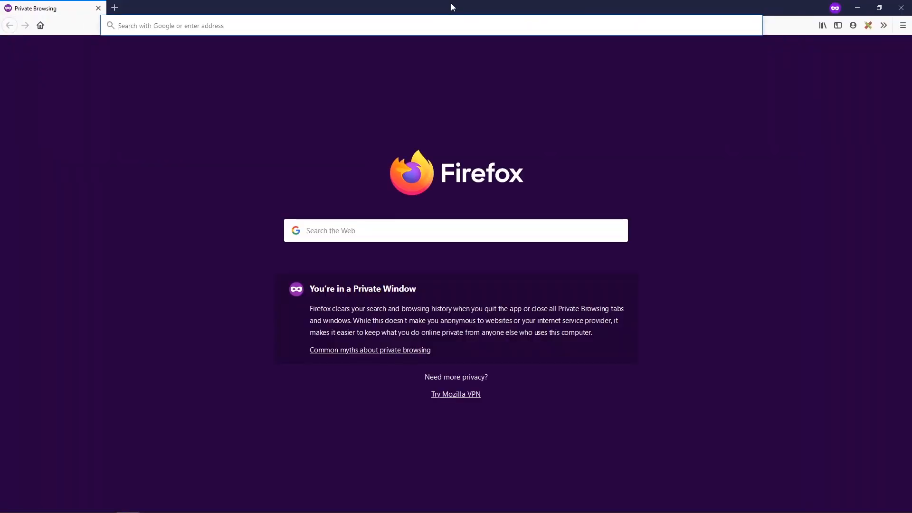
{"action": "type", "text": "http://localhost/nnweb-tutorials/"}
{"action": "key", "text": "Return"}
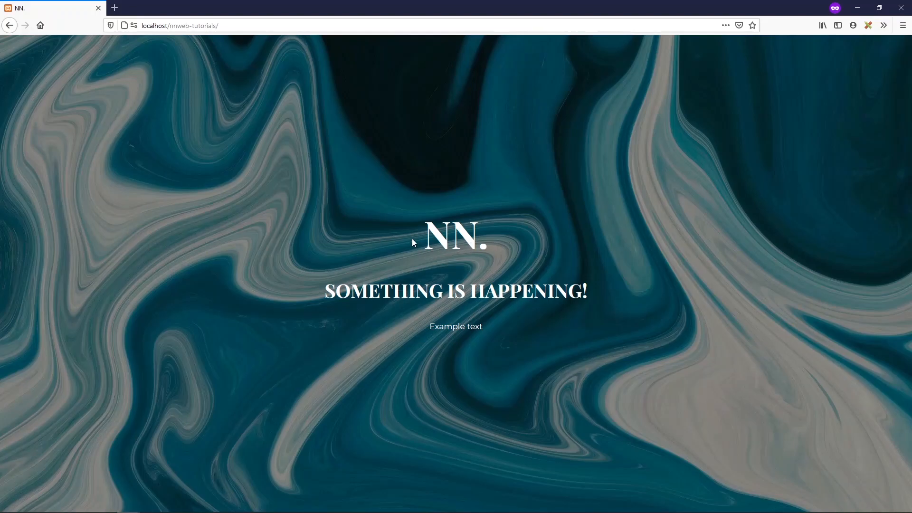
{"action": "left_click", "coordinate": [901, 8]}
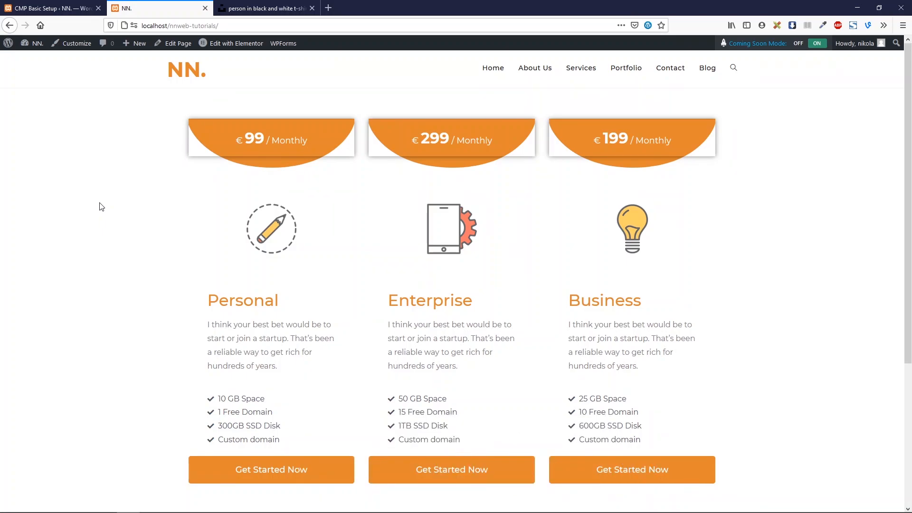
- Go from the installed plugins page of the WordPress admin to the CMP basic settings and set the CMP status to Disabled
{"action": "key", "text": "ctrl+shift+Tab"}
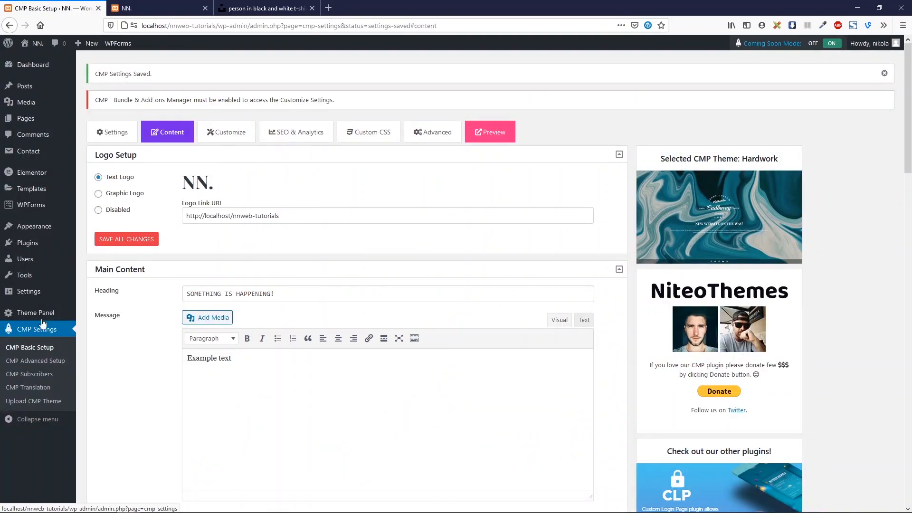
{"action": "left_click", "coordinate": [29, 243]}
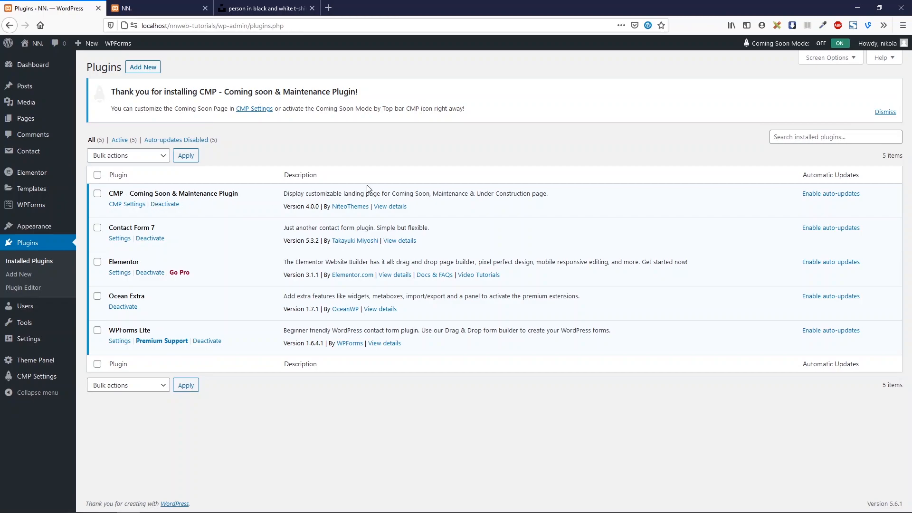
{"action": "mouse_move", "coordinate": [786, 48]}
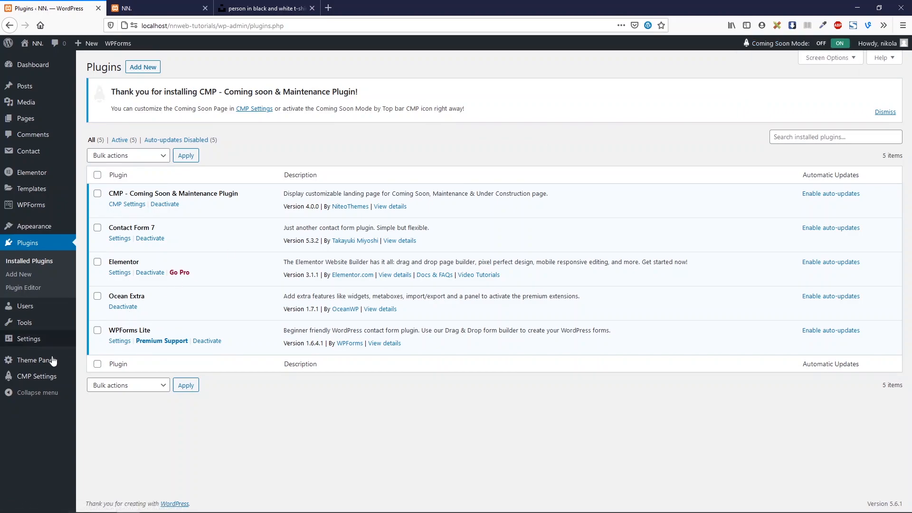
{"action": "mouse_move", "coordinate": [42, 363]}
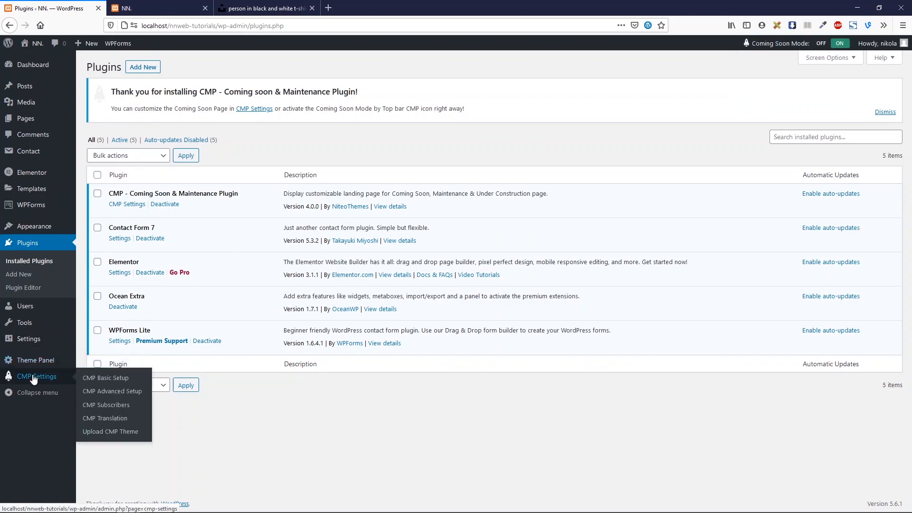
{"action": "left_click", "coordinate": [34, 378]}
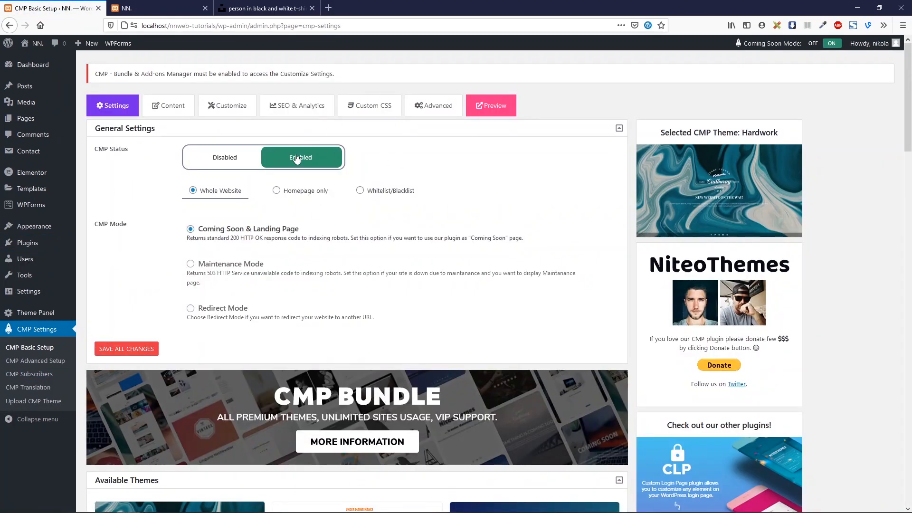
{"action": "left_click", "coordinate": [298, 158]}
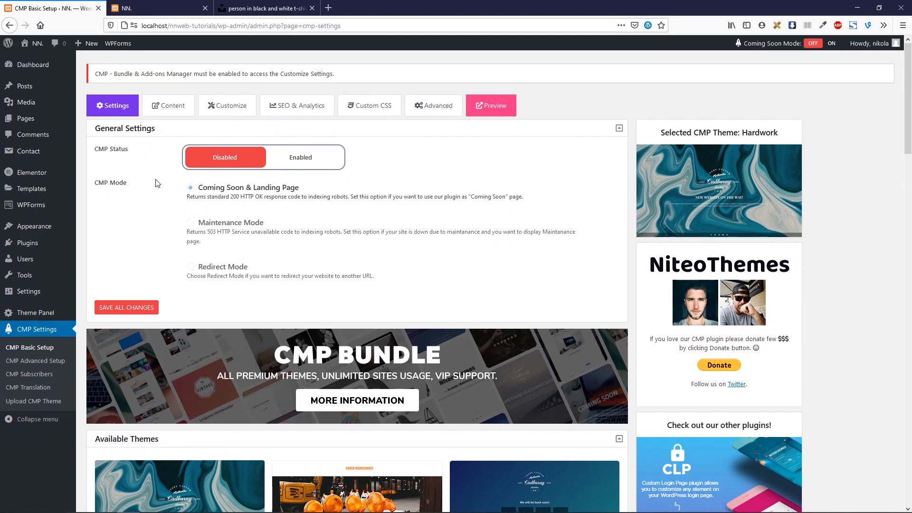
- Examine the CMP mode options, the available themes and the downloadable CMP themes in the basic settings
{"action": "scroll", "coordinate": [159, 179], "scroll_direction": "down", "scroll_amount": 2}
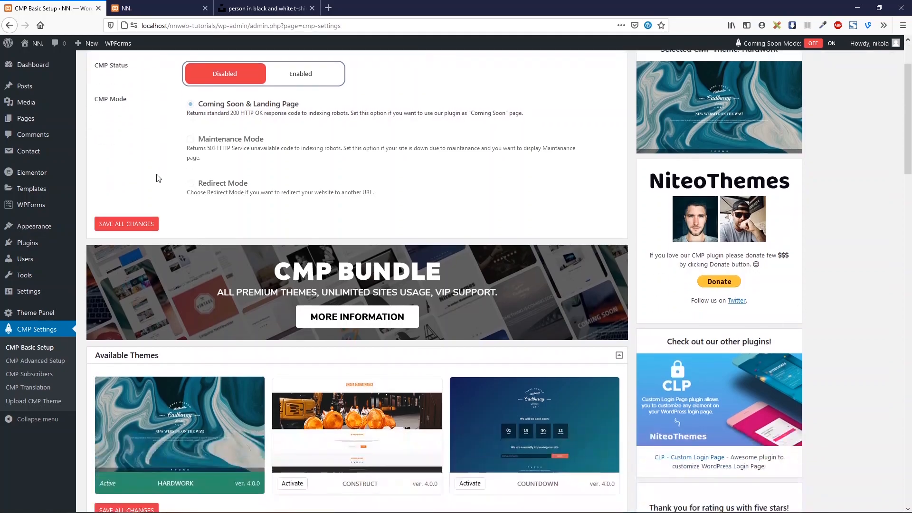
{"action": "scroll", "coordinate": [166, 175], "scroll_direction": "up", "scroll_amount": 2}
{"action": "scroll", "coordinate": [194, 183], "scroll_direction": "down", "scroll_amount": 5}
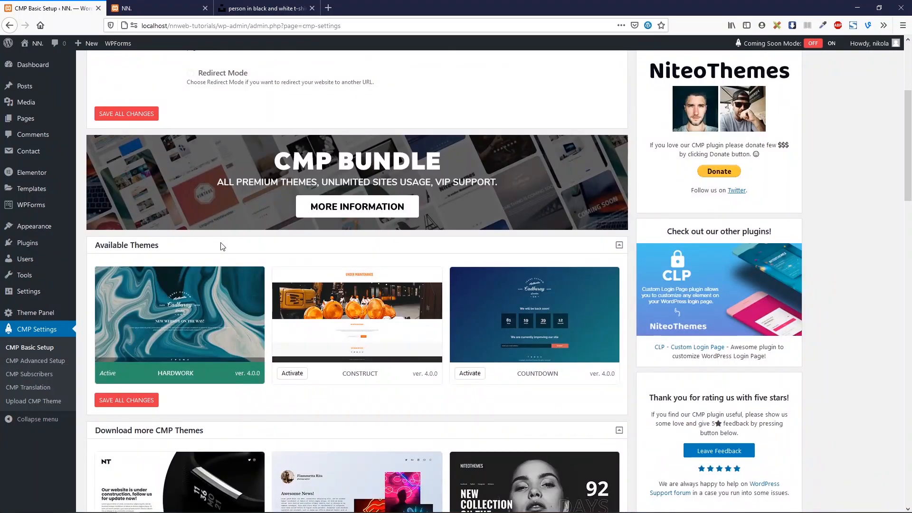
{"action": "scroll", "coordinate": [220, 245], "scroll_direction": "down", "scroll_amount": 3}
{"action": "scroll", "coordinate": [261, 265], "scroll_direction": "down", "scroll_amount": 2}
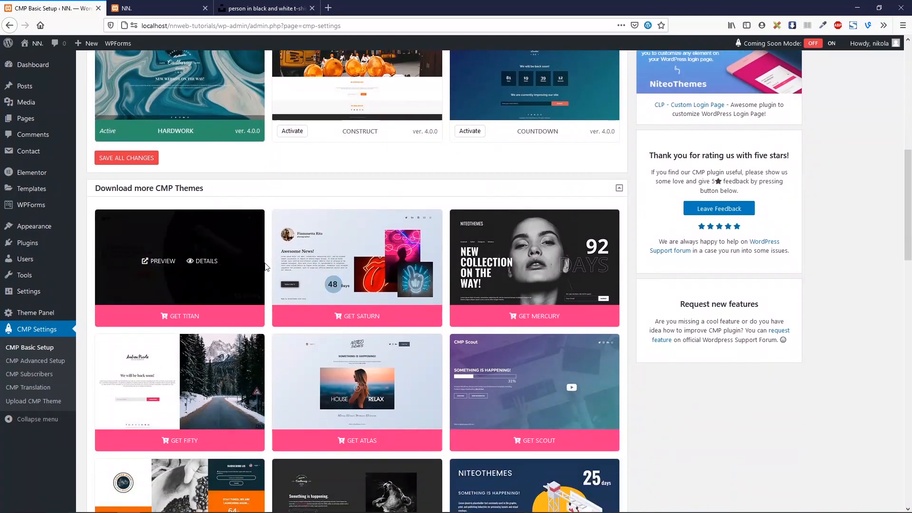
{"action": "scroll", "coordinate": [266, 266], "scroll_direction": "down", "scroll_amount": 5}
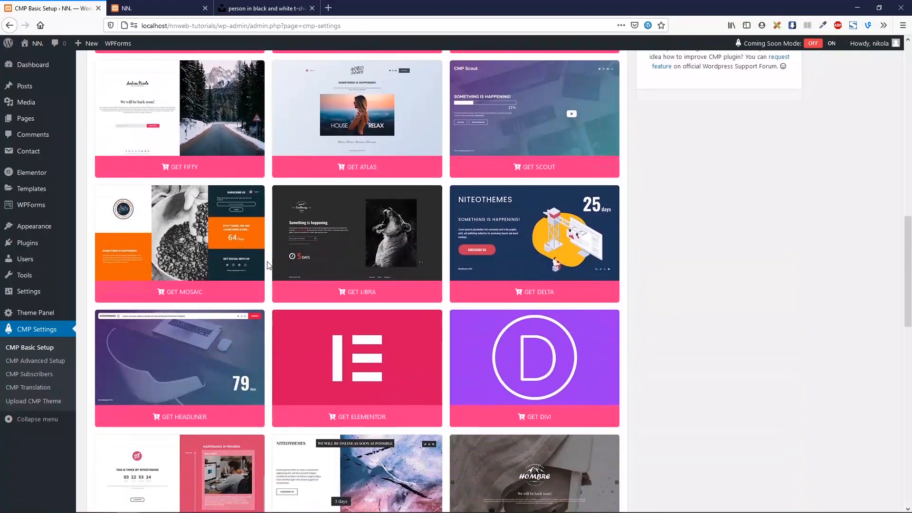
{"action": "scroll", "coordinate": [268, 265], "scroll_direction": "down", "scroll_amount": 4}
{"action": "scroll", "coordinate": [265, 261], "scroll_direction": "up", "scroll_amount": 5}
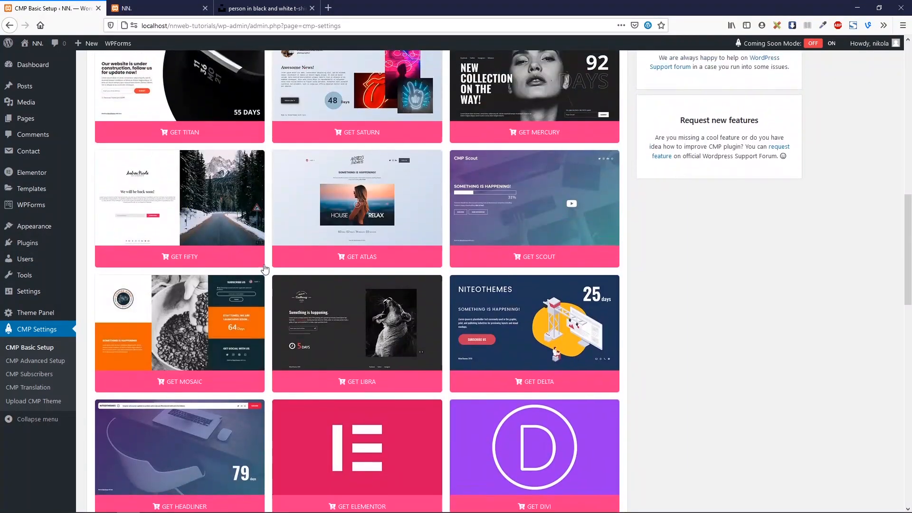
{"action": "scroll", "coordinate": [265, 268], "scroll_direction": "up", "scroll_amount": 8}
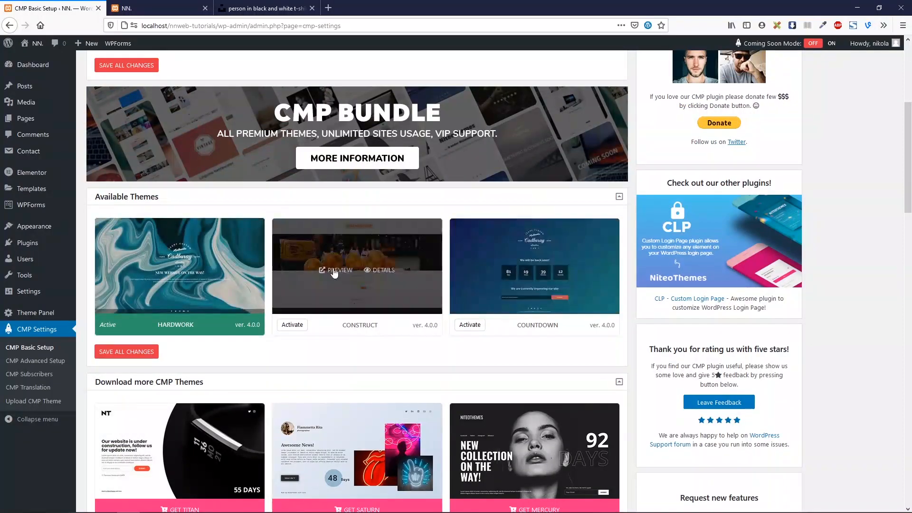
{"action": "scroll", "coordinate": [291, 259], "scroll_direction": "up", "scroll_amount": 2}
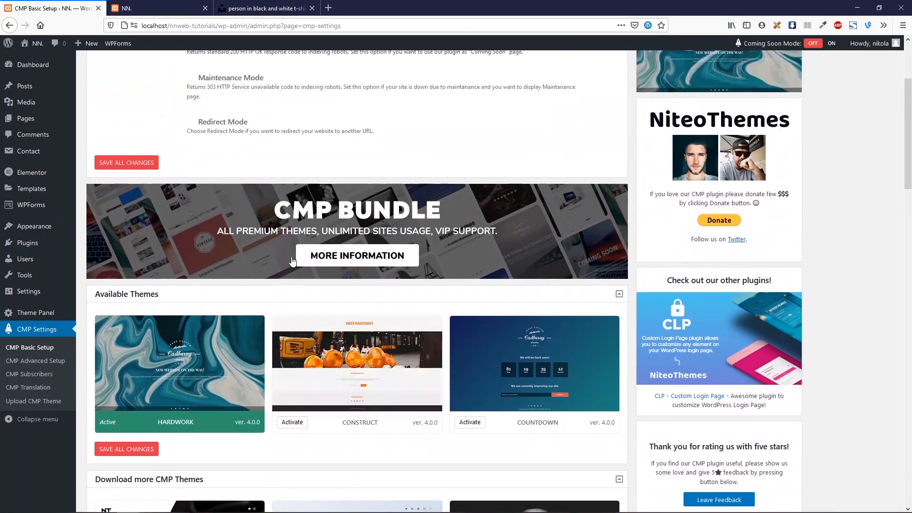
{"action": "scroll", "coordinate": [292, 261], "scroll_direction": "up", "scroll_amount": 3}
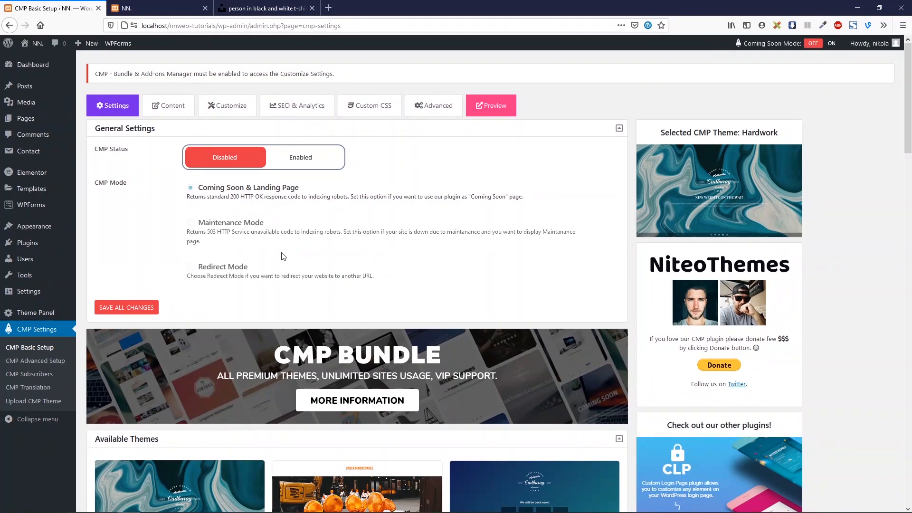
{"action": "scroll", "coordinate": [285, 256], "scroll_direction": "down", "scroll_amount": 2}
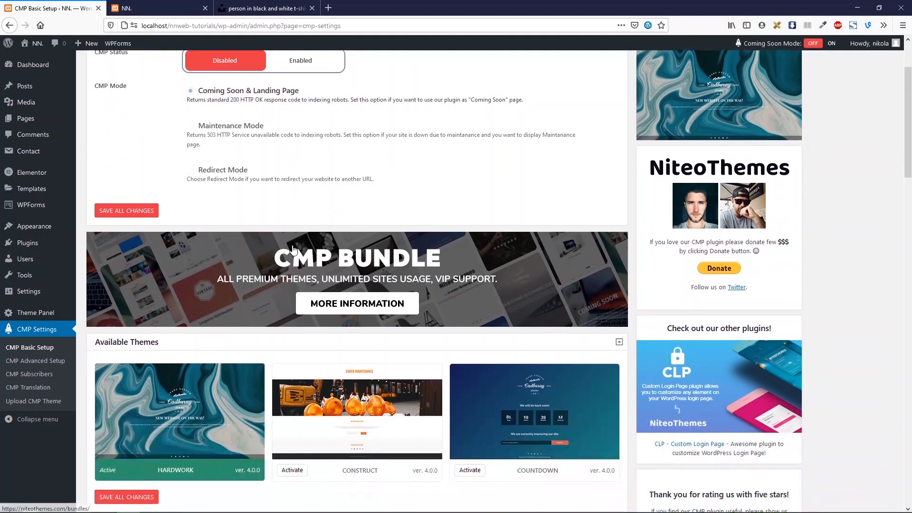
{"action": "scroll", "coordinate": [252, 310], "scroll_direction": "down", "scroll_amount": 2}
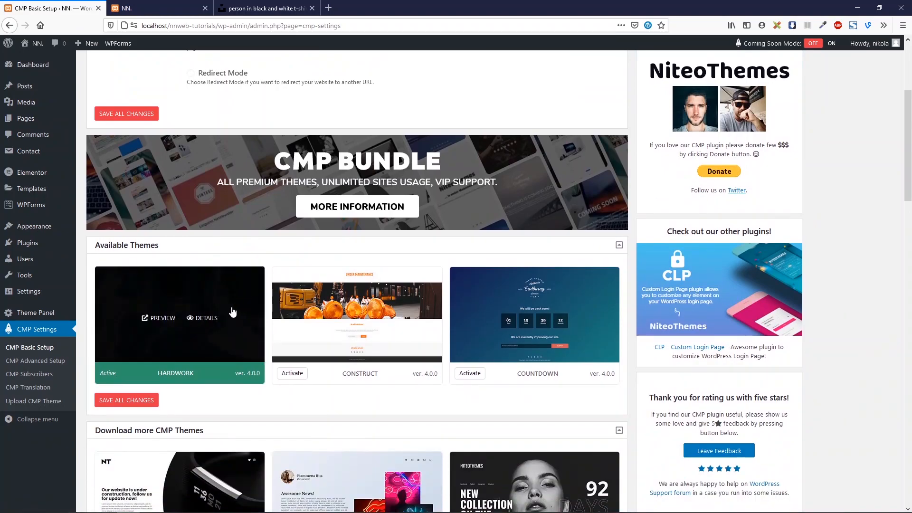
{"action": "mouse_move", "coordinate": [193, 349]}
{"action": "mouse_move", "coordinate": [549, 336]}
{"action": "scroll", "coordinate": [346, 320], "scroll_direction": "up", "scroll_amount": 4}
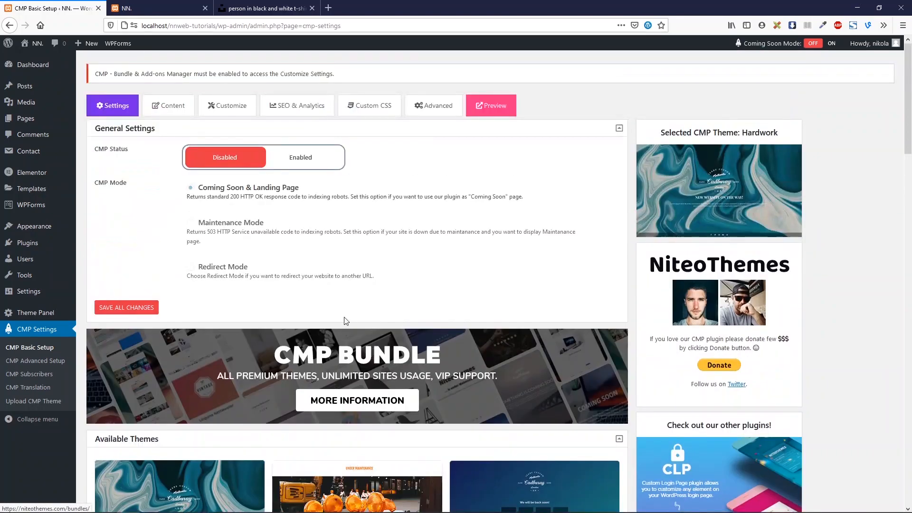
{"action": "scroll", "coordinate": [347, 320], "scroll_direction": "down", "scroll_amount": 4}
{"action": "scroll", "coordinate": [176, 332], "scroll_direction": "up", "scroll_amount": 4}
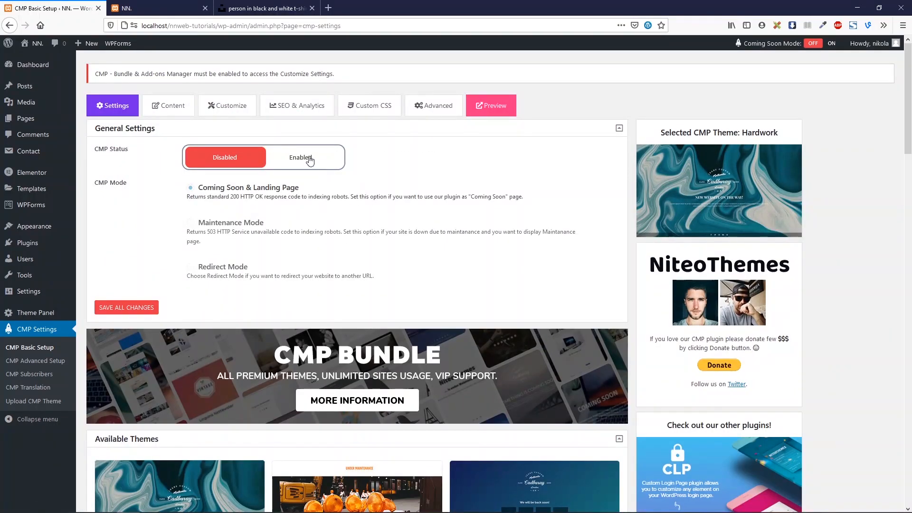
- Set the CMP status to Enabled and disable the logo in the content settings
{"action": "left_click", "coordinate": [308, 159]}
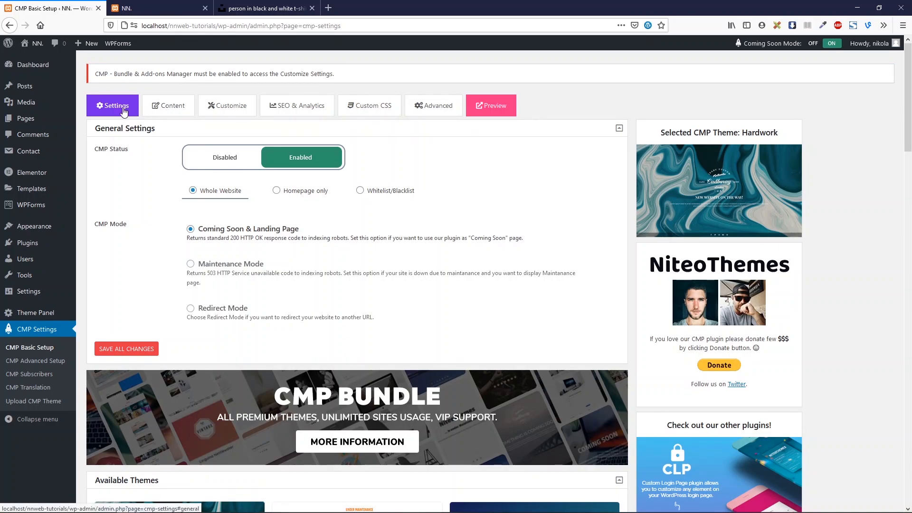
{"action": "left_click", "coordinate": [166, 111]}
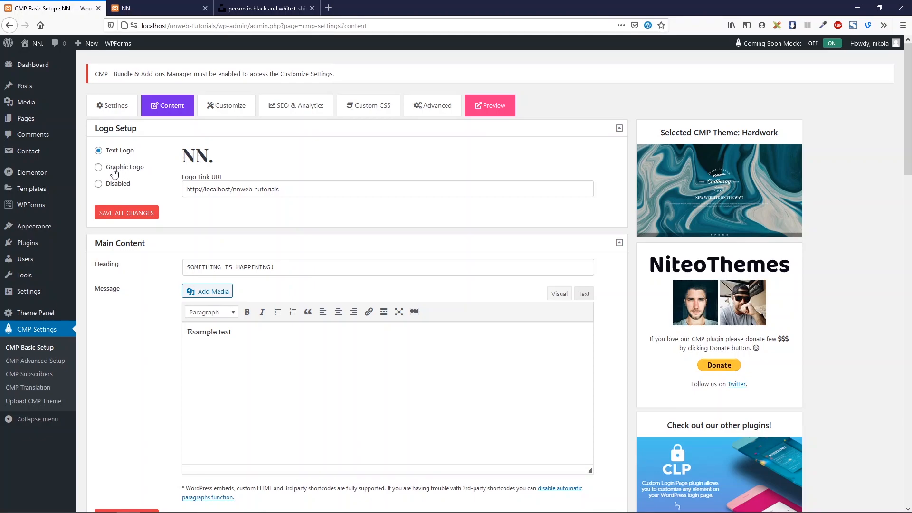
{"action": "left_click", "coordinate": [111, 185]}
- Replace the main content heading with "Our new website is coming!"
{"action": "left_click_drag", "start_coordinate": [278, 257], "coordinate": [177, 257]}
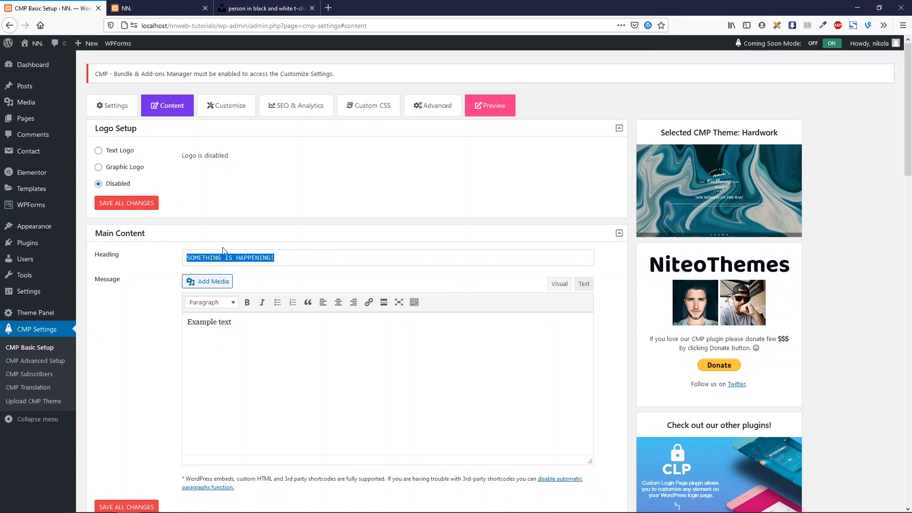
{"action": "type", "text": "New "}
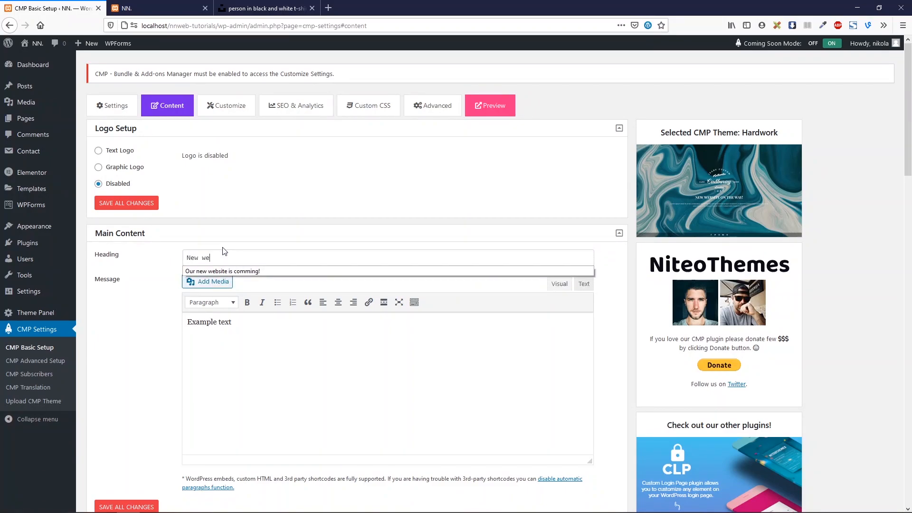
{"action": "type", "text": "we"}
{"action": "key", "text": "Down"}
{"action": "key", "text": "Return"}
{"action": "left_click", "coordinate": [273, 259]}
{"action": "key", "text": "BackSpace"}
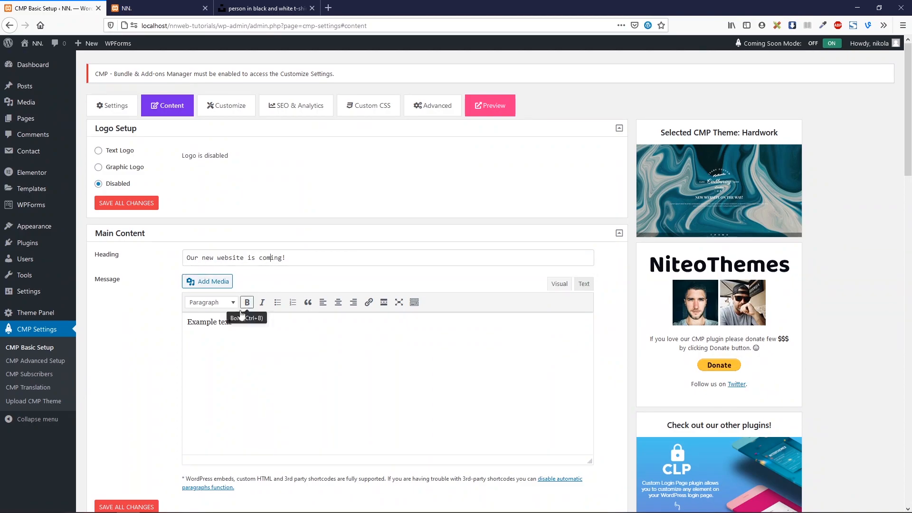
- Lengthen the message by pasting four more copies of "Example text" after the existing text
{"action": "left_click_drag", "start_coordinate": [188, 323], "coordinate": [251, 333]}
{"action": "key", "text": "ctrl+c"}
{"action": "left_click", "coordinate": [247, 321]}
{"action": "key", "text": "ctrl+v"}
{"action": "key", "text": "ctrl+v"}
{"action": "key", "text": "ctrl+v"}
{"action": "key", "text": "ctrl+v"}
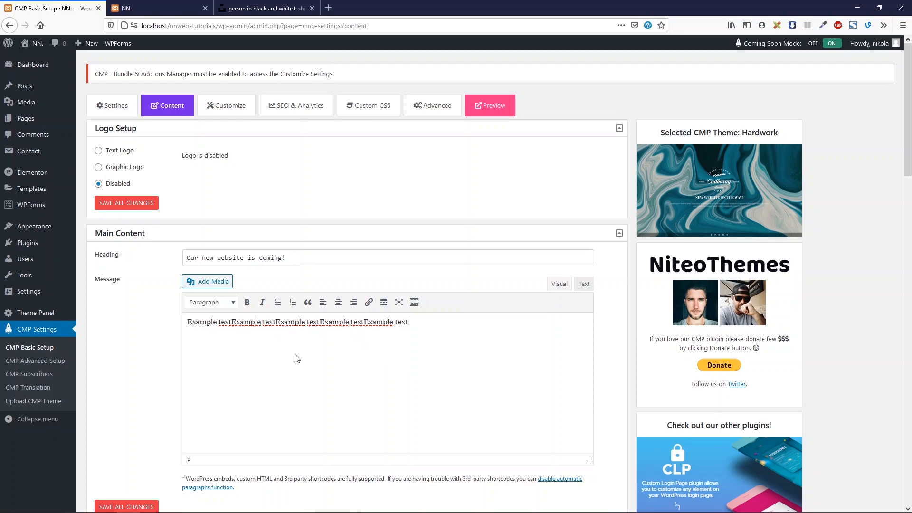
- Set the graphic background to Unsplash library with Specific Photo as the feed, after trying the Custom Images option
{"action": "scroll", "coordinate": [295, 356], "scroll_direction": "down", "scroll_amount": 2}
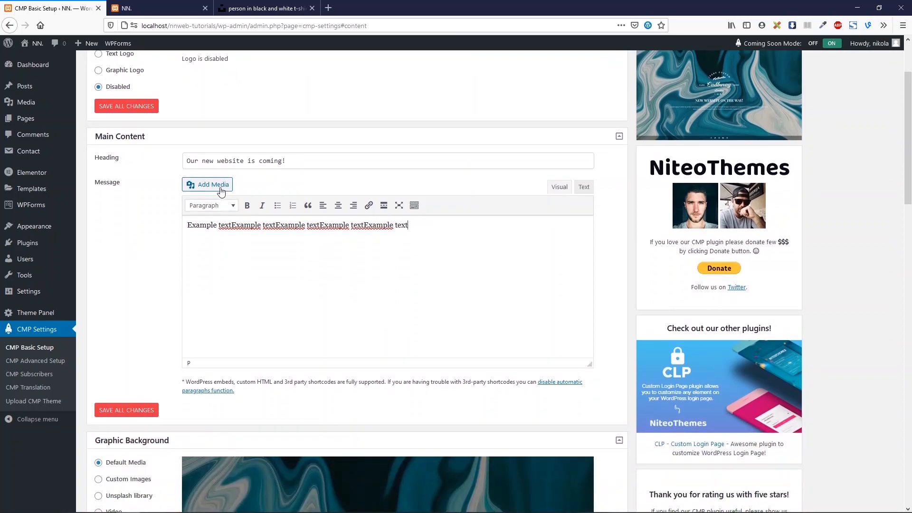
{"action": "scroll", "coordinate": [274, 283], "scroll_direction": "down", "scroll_amount": 6}
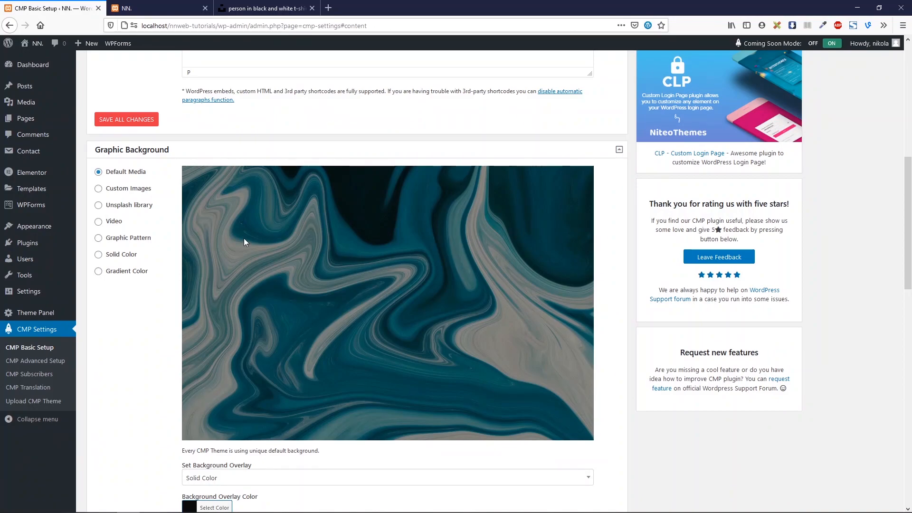
{"action": "left_click", "coordinate": [130, 190]}
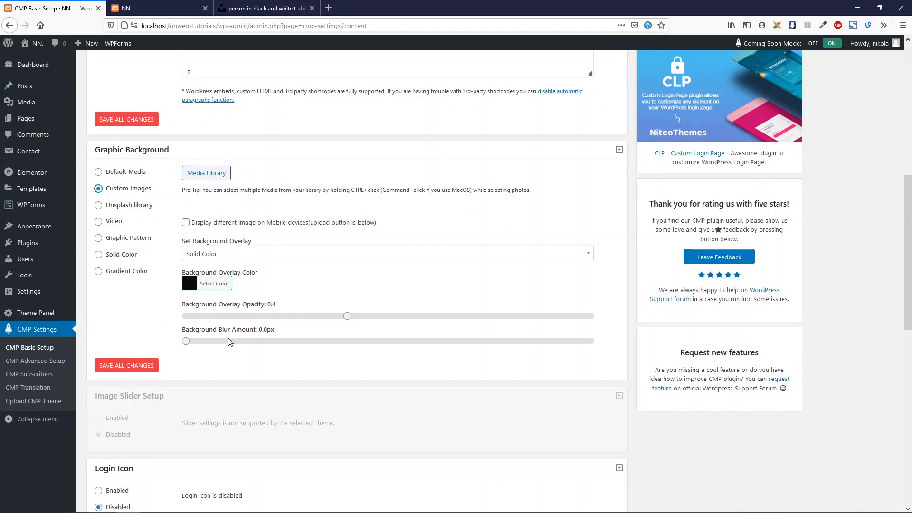
{"action": "left_click", "coordinate": [114, 221]}
{"action": "left_click", "coordinate": [117, 205]}
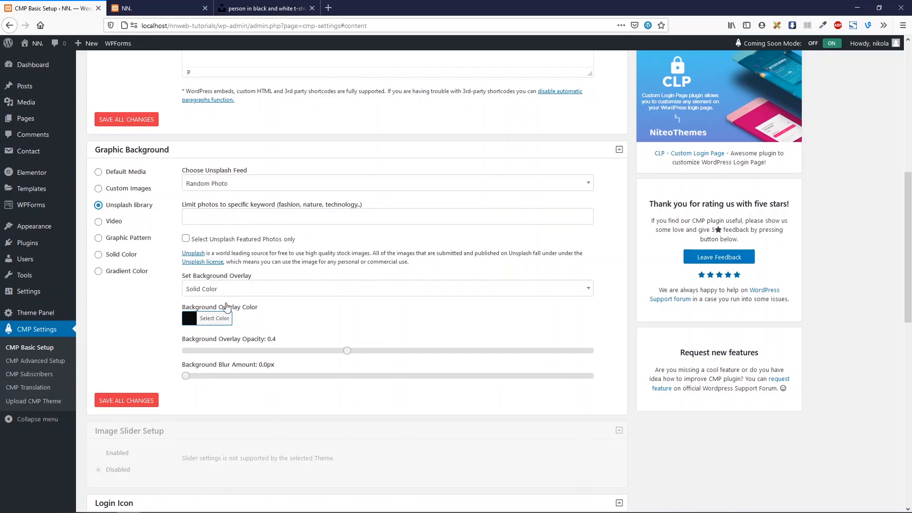
{"action": "left_click", "coordinate": [221, 188]}
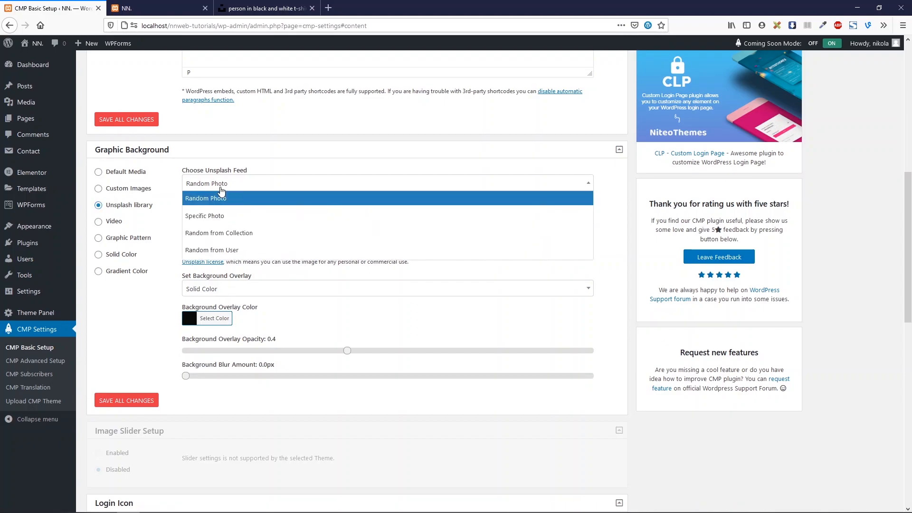
{"action": "left_click", "coordinate": [227, 216]}
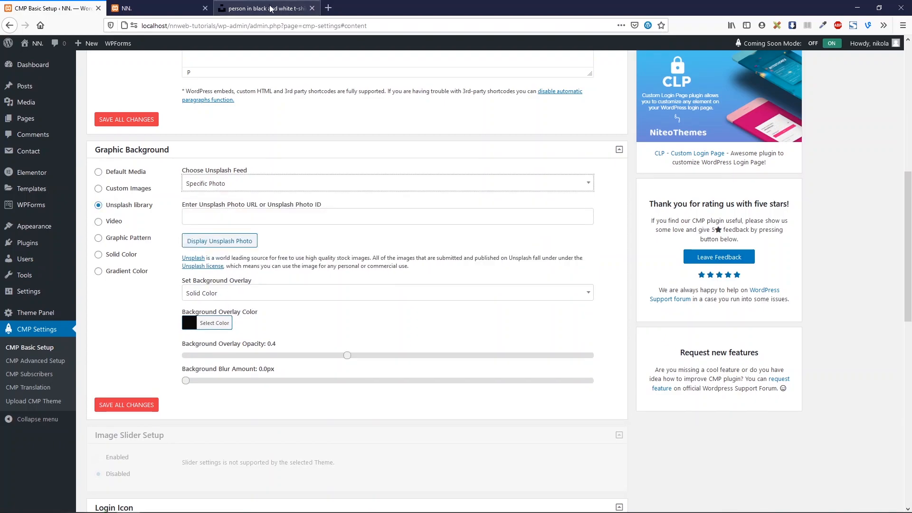
{"action": "left_click", "coordinate": [273, 9]}
{"action": "left_click", "coordinate": [267, 26]}
{"action": "key", "text": "ctrl+a"}
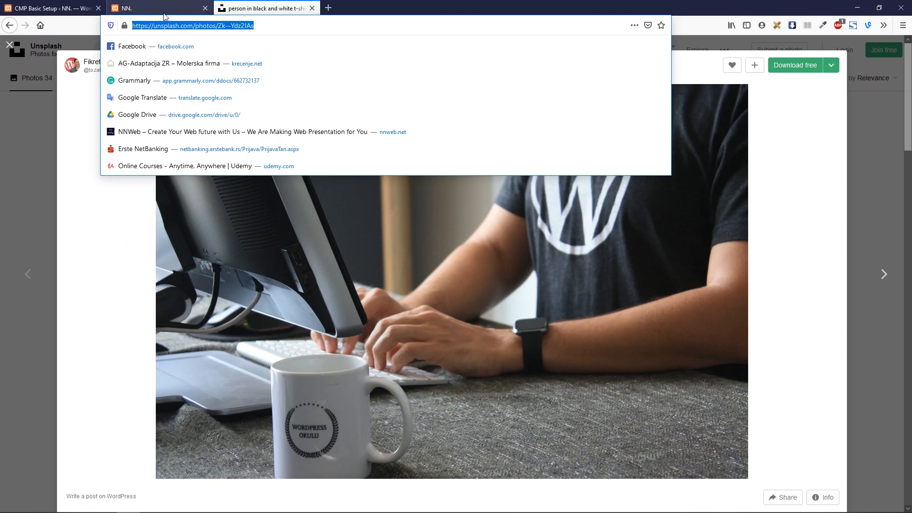
{"action": "left_click", "coordinate": [72, 9]}
{"action": "left_click", "coordinate": [215, 218]}
{"action": "key", "text": "ctrl+v"}
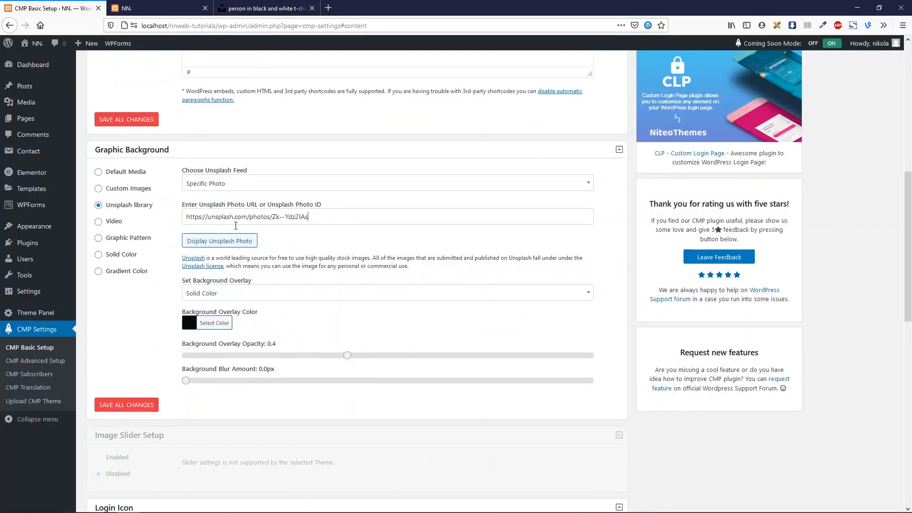
- Try the Video option for the graphic background with YouTube as the video source
{"action": "left_click", "coordinate": [115, 223]}
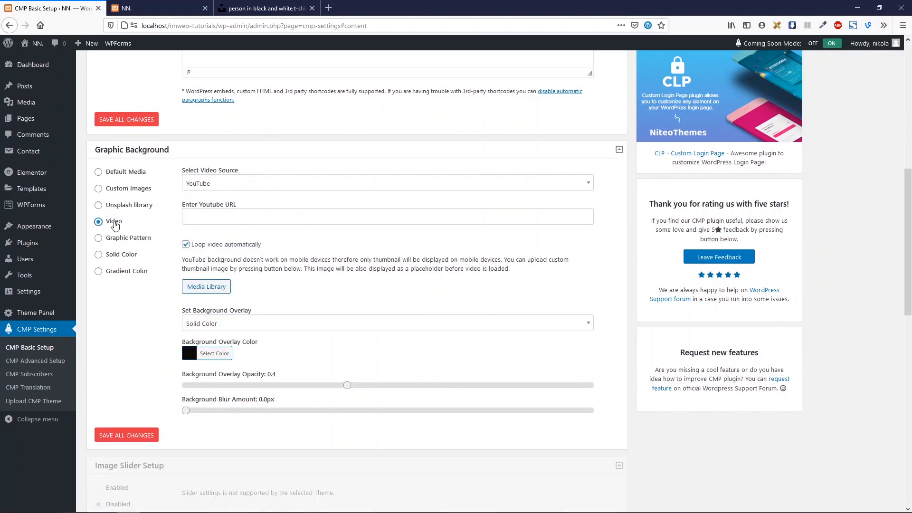
{"action": "left_click", "coordinate": [132, 242]}
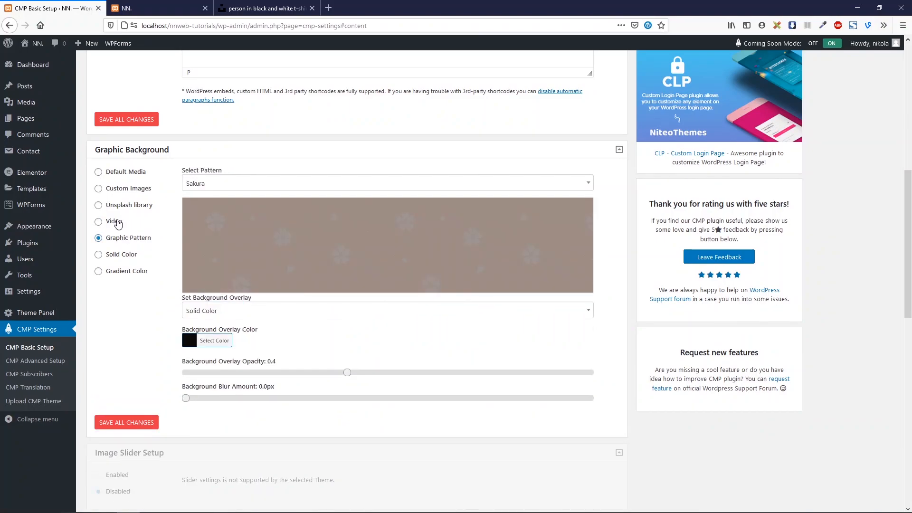
{"action": "left_click", "coordinate": [116, 222]}
{"action": "left_click", "coordinate": [224, 183]}
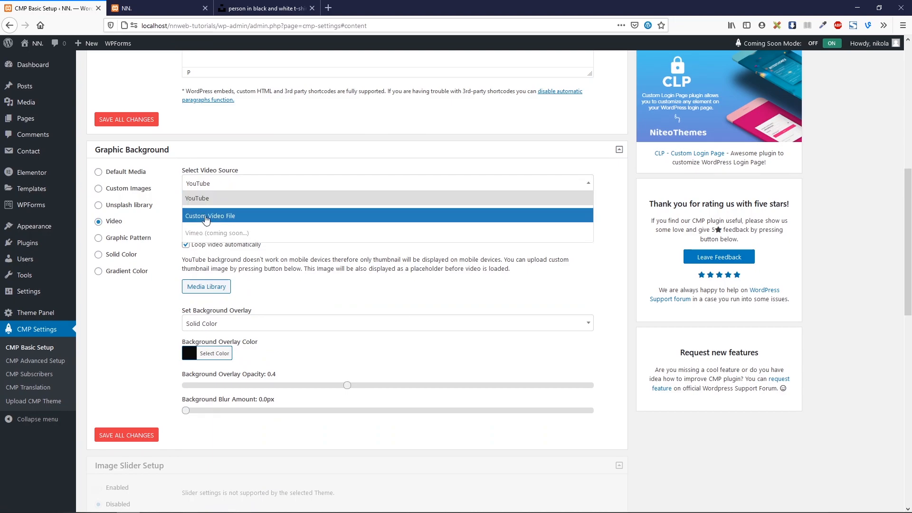
{"action": "left_click", "coordinate": [209, 198]}
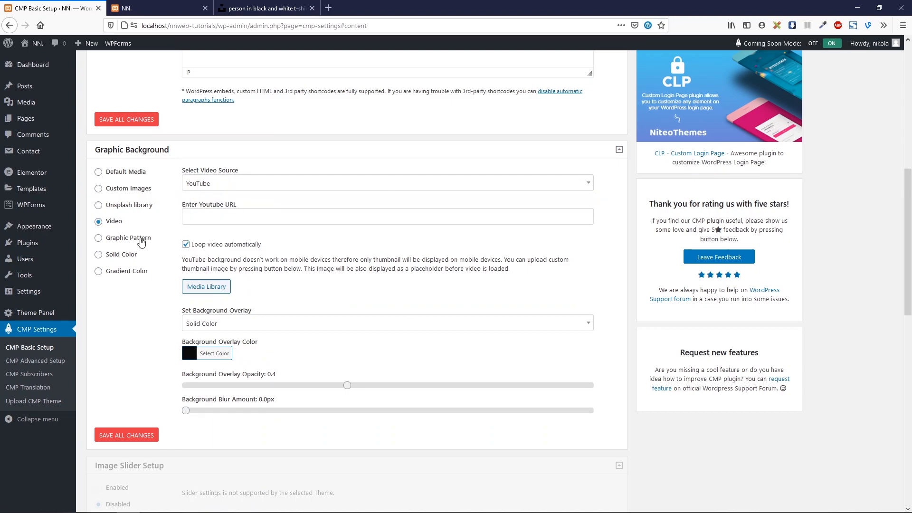
- Try Graphic Pattern with the Playstation pattern as the background, and switch the background back to Unsplash library
{"action": "left_click", "coordinate": [141, 241]}
{"action": "left_click", "coordinate": [234, 185]}
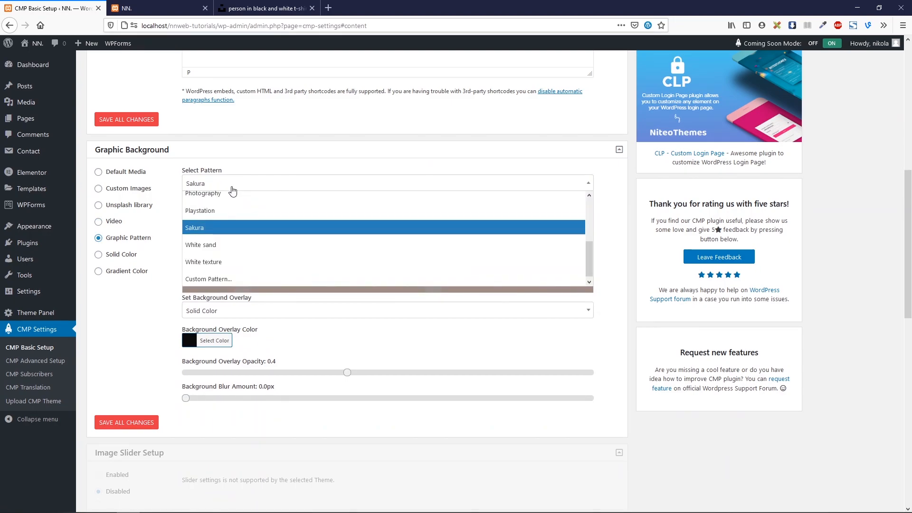
{"action": "left_click", "coordinate": [214, 211]}
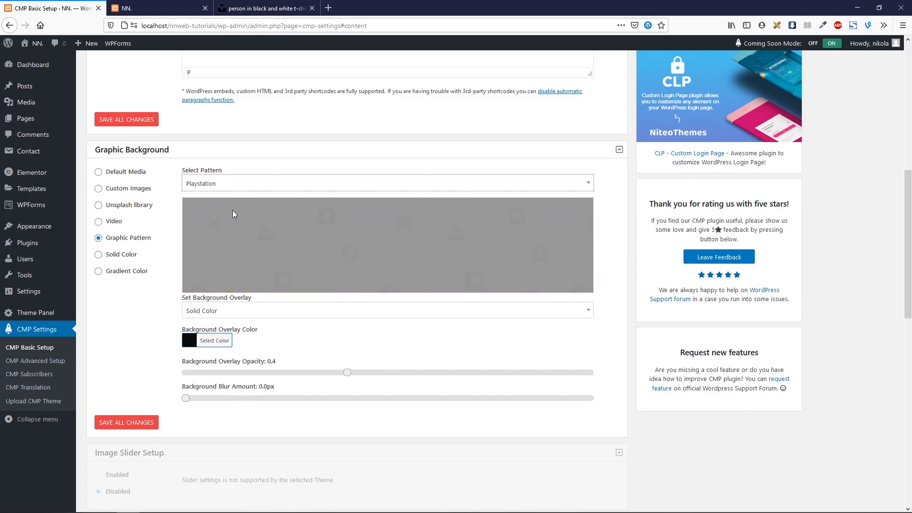
{"action": "left_click", "coordinate": [234, 186]}
{"action": "scroll", "coordinate": [234, 238], "scroll_direction": "up", "scroll_amount": 1}
{"action": "scroll", "coordinate": [234, 242], "scroll_direction": "down", "scroll_amount": 2}
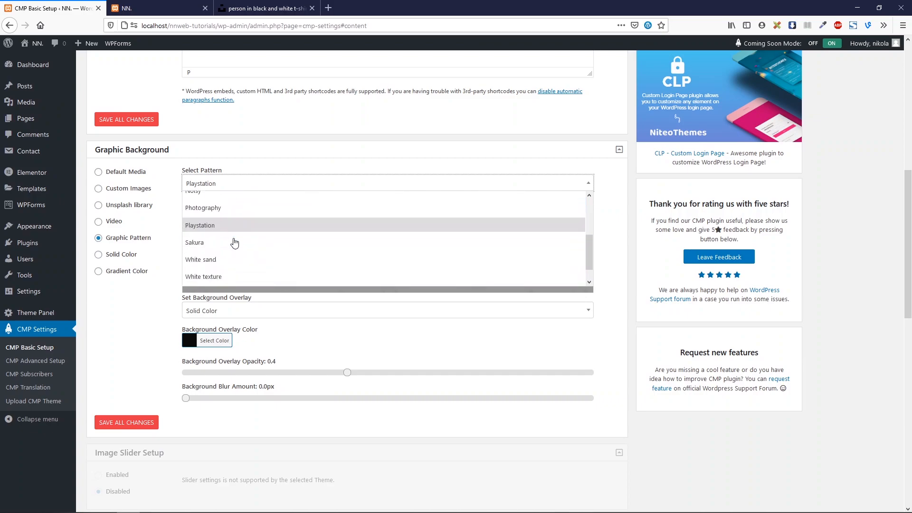
{"action": "left_click", "coordinate": [238, 190]}
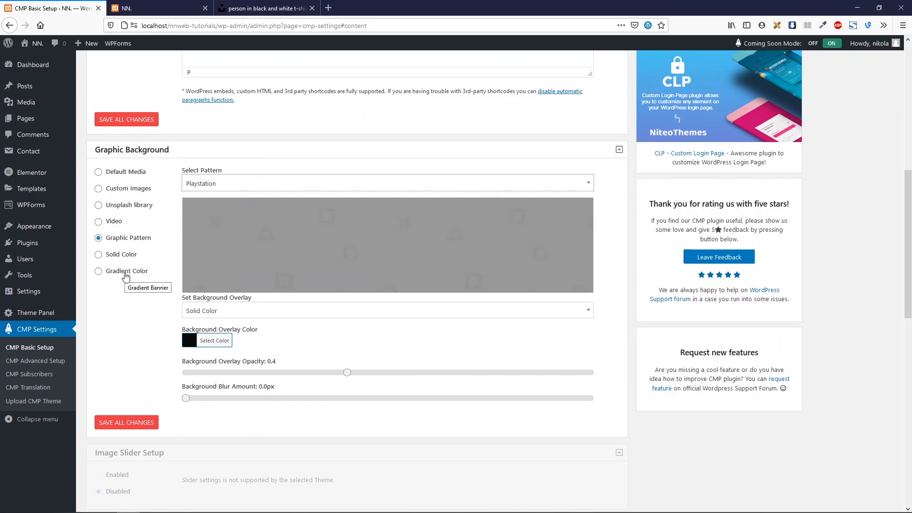
{"action": "left_click", "coordinate": [117, 206]}
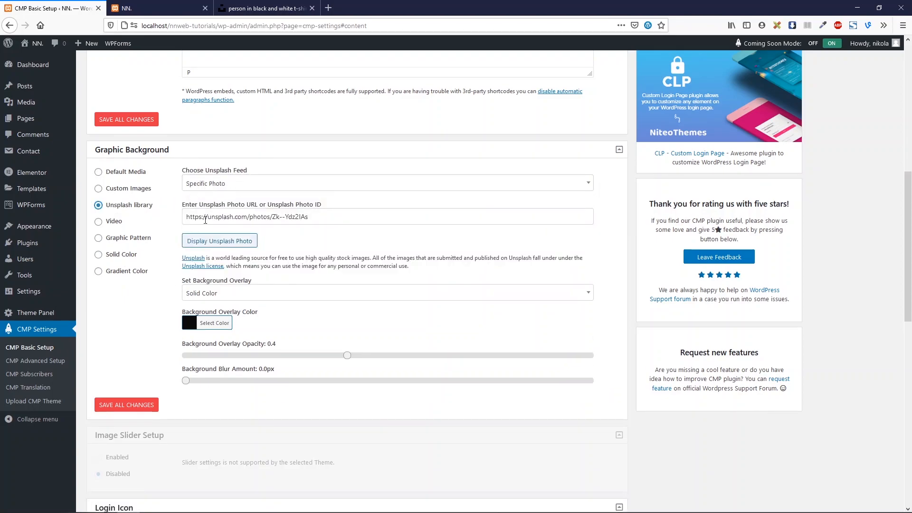
- Try enabling the login icon to show its settings, and set it back to disabled
{"action": "scroll", "coordinate": [250, 245], "scroll_direction": "down", "scroll_amount": 7}
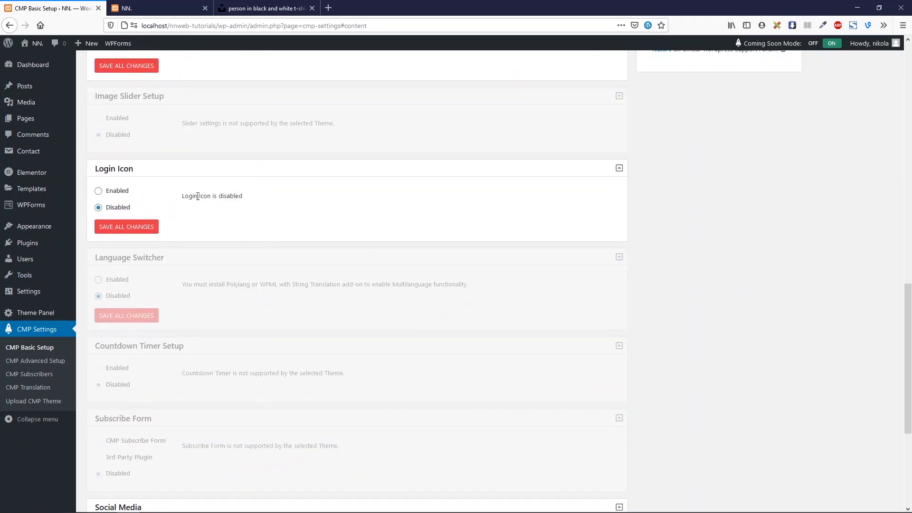
{"action": "left_click", "coordinate": [118, 191]}
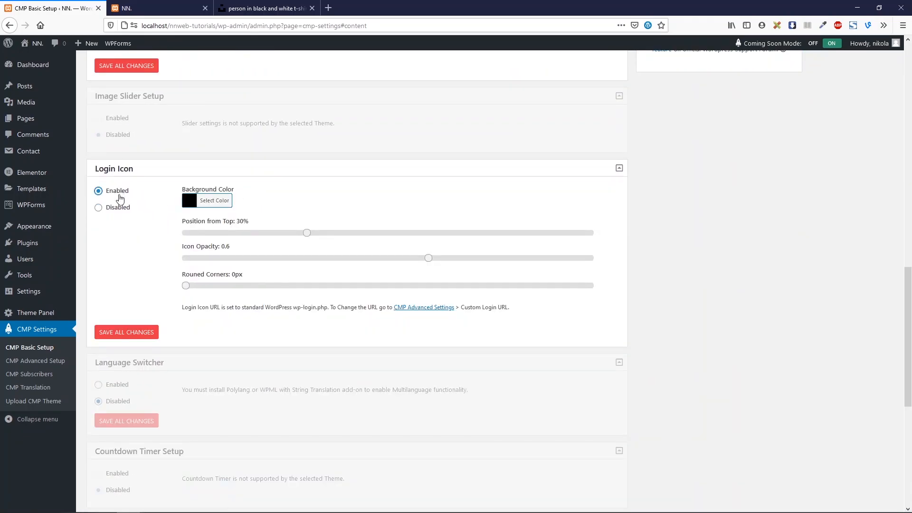
{"action": "left_click", "coordinate": [116, 208]}
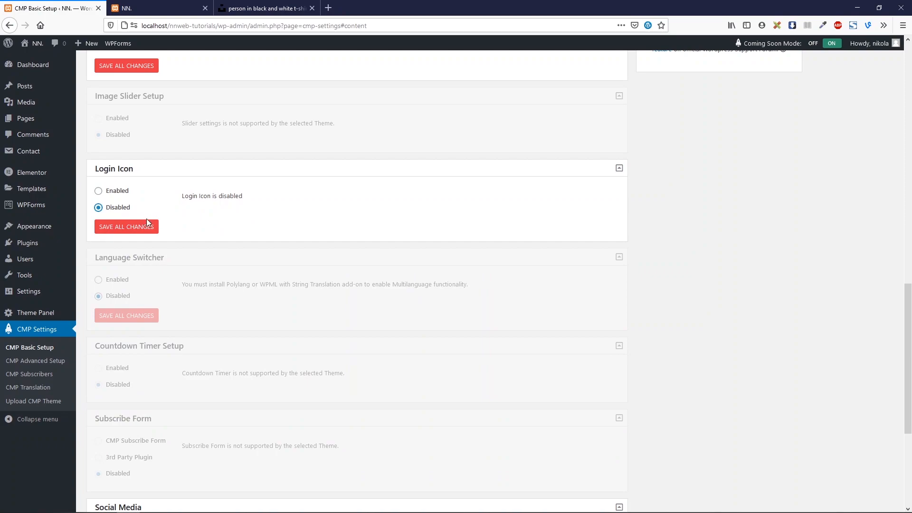
- Enable the Facebook, Instagram, GitHub and LinkedIn social media icons and save all changes
{"action": "scroll", "coordinate": [144, 218], "scroll_direction": "down", "scroll_amount": 2}
{"action": "scroll", "coordinate": [178, 238], "scroll_direction": "down", "scroll_amount": 5}
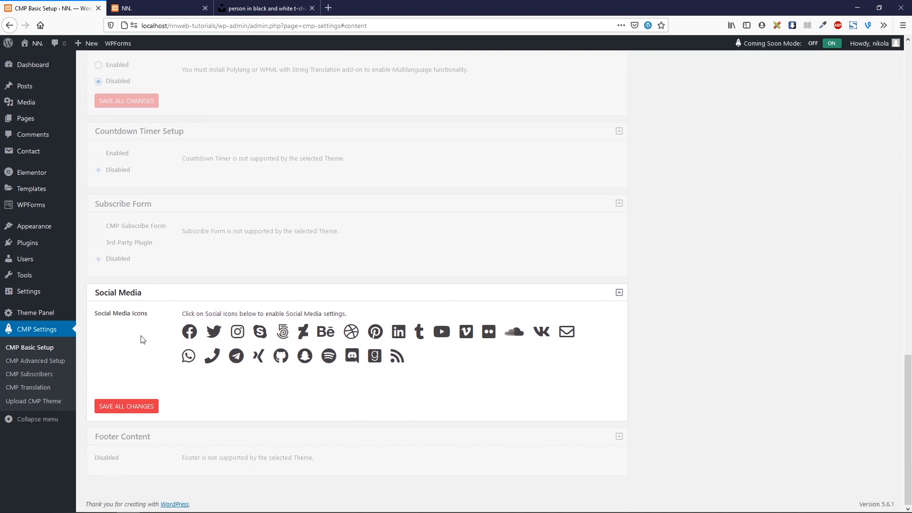
{"action": "left_click", "coordinate": [188, 335]}
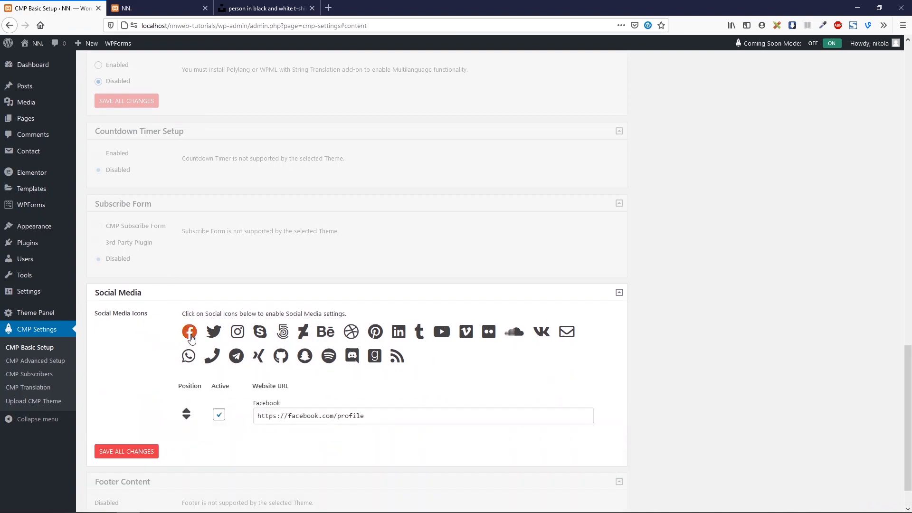
{"action": "left_click", "coordinate": [234, 338]}
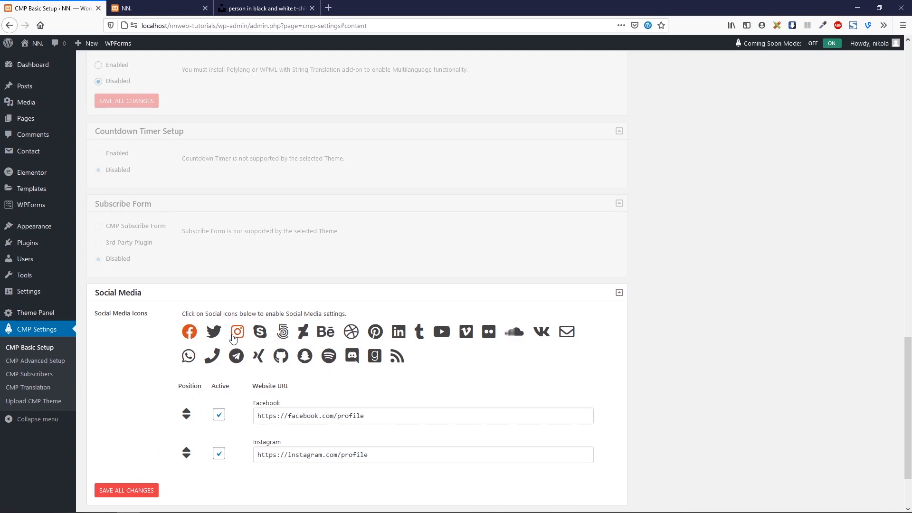
{"action": "left_click", "coordinate": [281, 358]}
{"action": "left_click", "coordinate": [394, 332]}
{"action": "scroll", "coordinate": [383, 375], "scroll_direction": "down", "scroll_amount": 3}
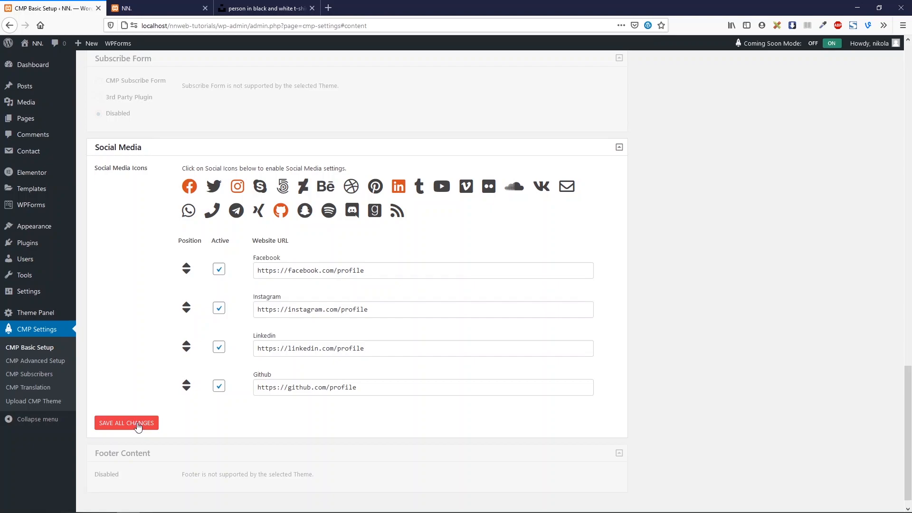
{"action": "left_click", "coordinate": [139, 427]}
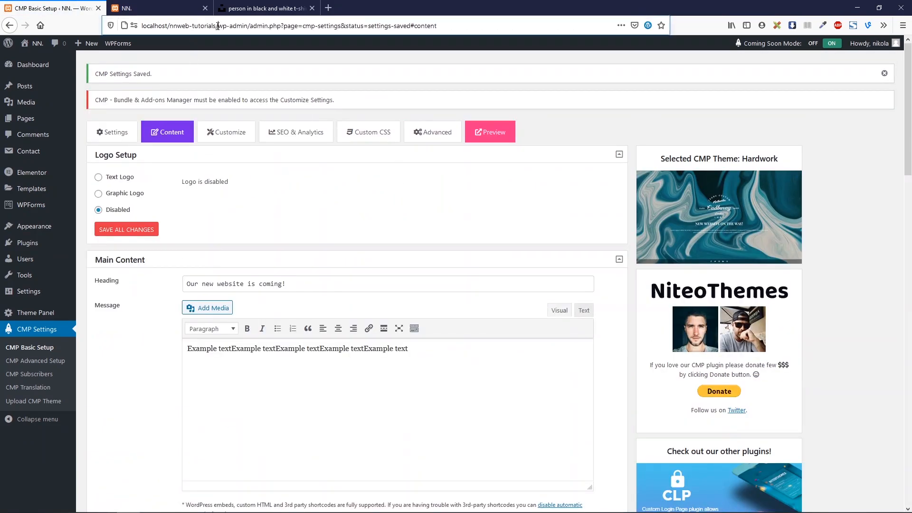
- Copy the site address localhost/nnweb-tutorials/ and open it in a private window to check the coming soon page, minimizing the window when done
{"action": "left_click_drag", "start_coordinate": [218, 26], "coordinate": [142, 26]}
{"action": "key", "text": "ctrl+c"}
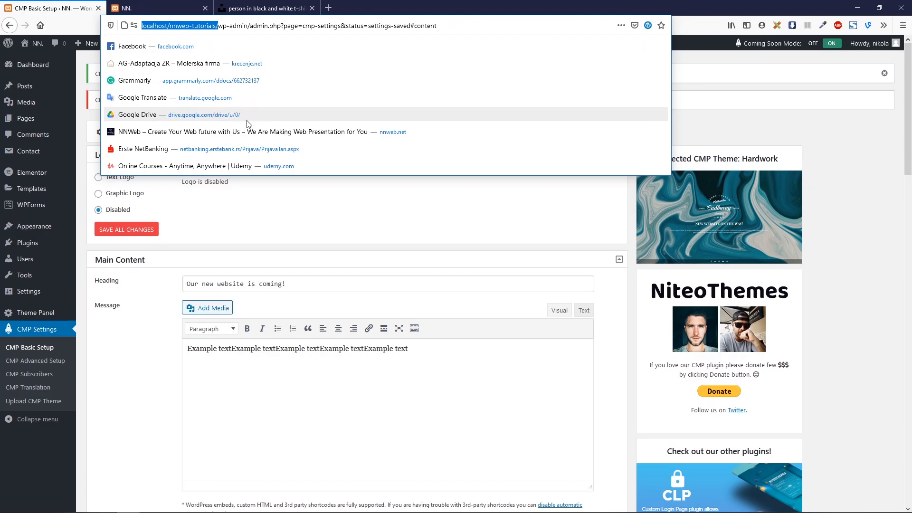
{"action": "key", "text": "ctrl+shift+p"}
{"action": "key", "text": "ctrl+v"}
{"action": "key", "text": "Return"}
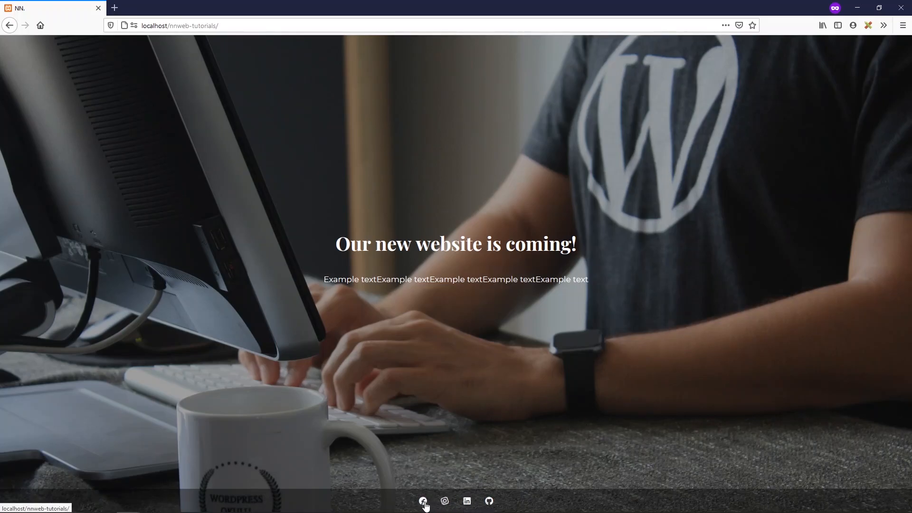
{"action": "left_click", "coordinate": [858, 10]}
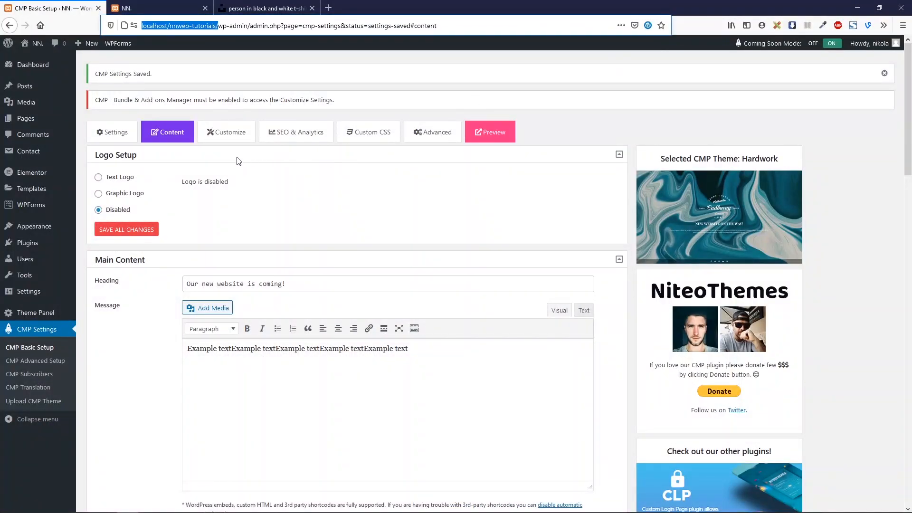
- Review the theme customization settings for colors, heading and content fonts, and custom font upload
{"action": "left_click", "coordinate": [236, 138]}
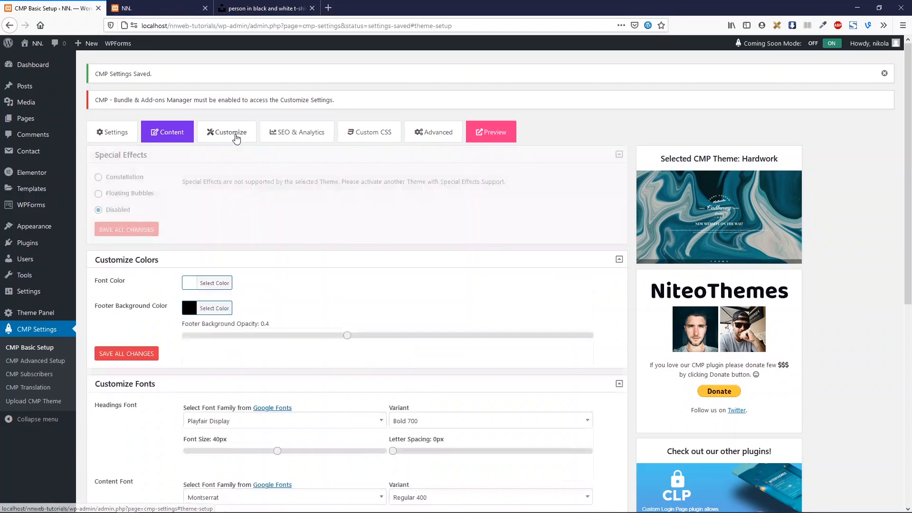
{"action": "scroll", "coordinate": [265, 184], "scroll_direction": "down", "scroll_amount": 3}
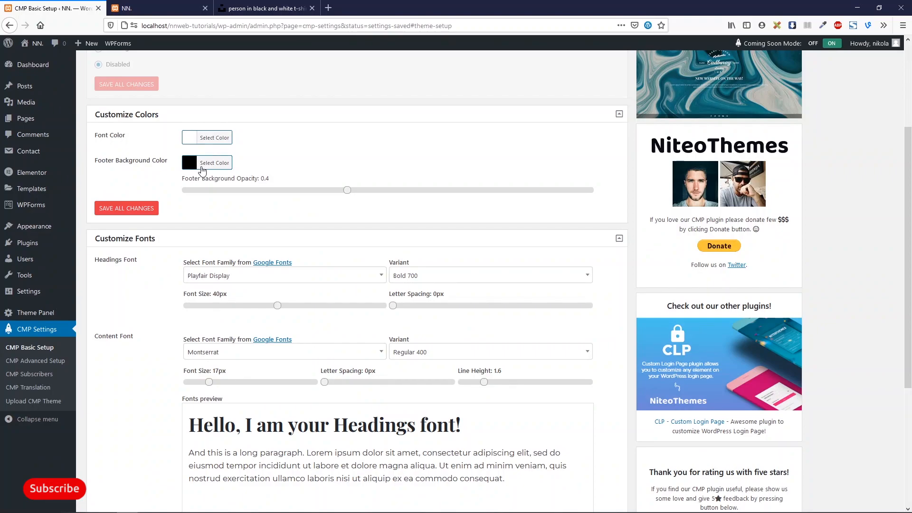
{"action": "scroll", "coordinate": [203, 237], "scroll_direction": "down", "scroll_amount": 1}
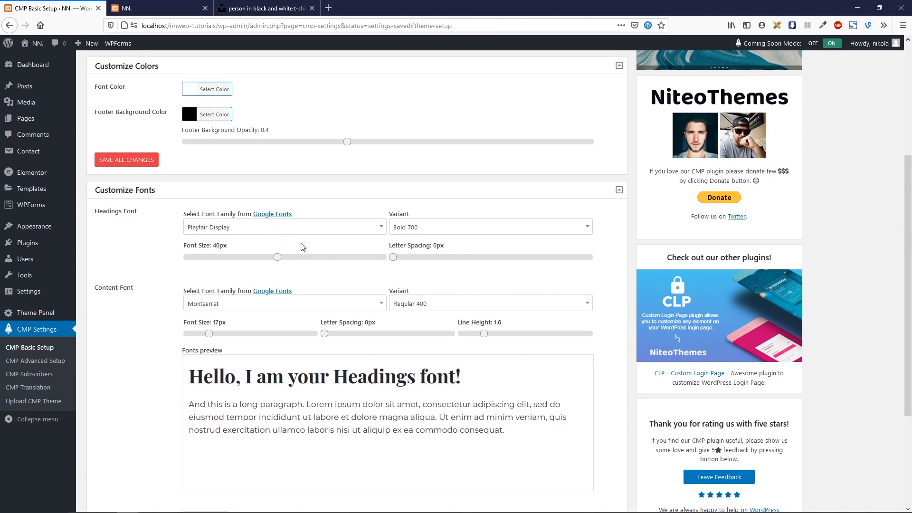
{"action": "scroll", "coordinate": [287, 245], "scroll_direction": "down", "scroll_amount": 3}
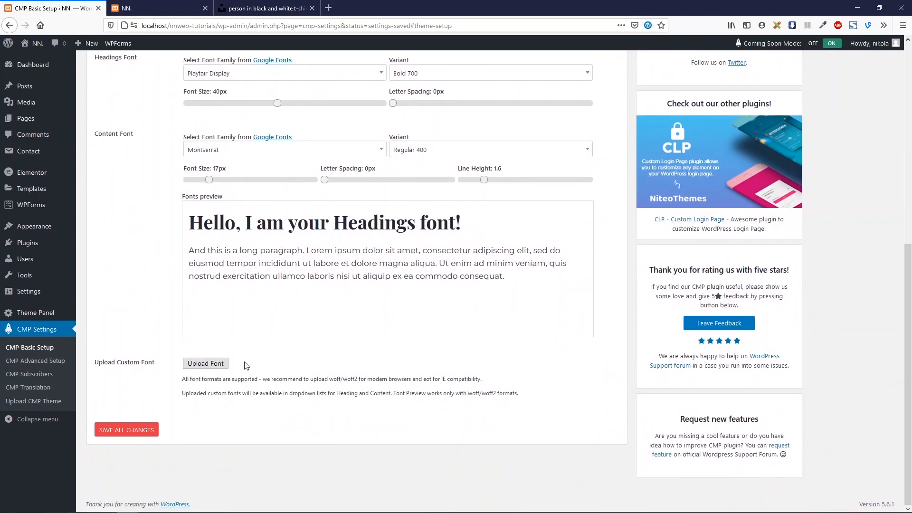
{"action": "left_click", "coordinate": [205, 364]}
{"action": "scroll", "coordinate": [212, 428], "scroll_direction": "up", "scroll_amount": 10}
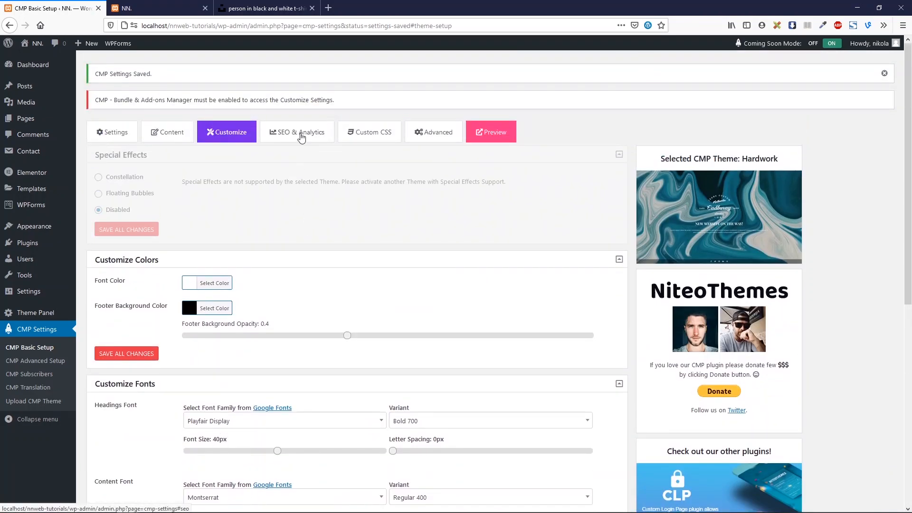
- Review the SEO settings and the website analytics section, showing the Google Analytics tracking ID option
{"action": "left_click", "coordinate": [301, 137]}
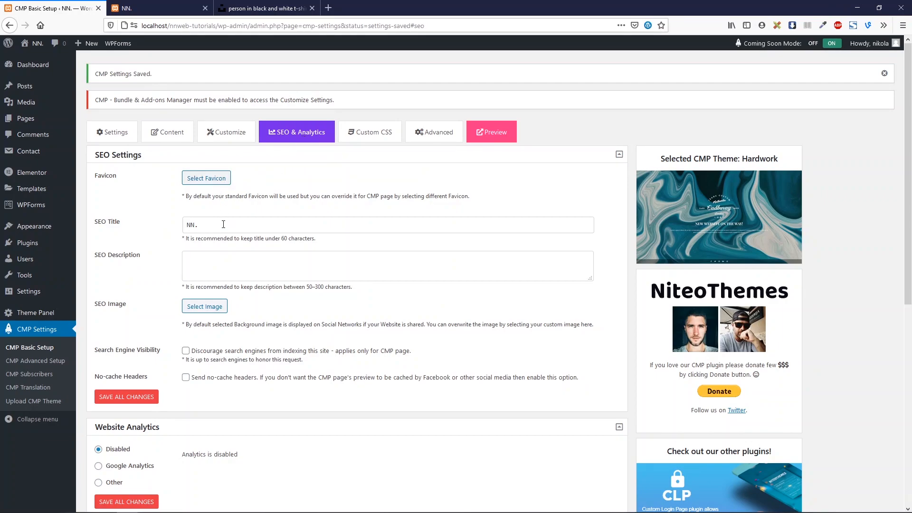
{"action": "scroll", "coordinate": [232, 317], "scroll_direction": "down", "scroll_amount": 3}
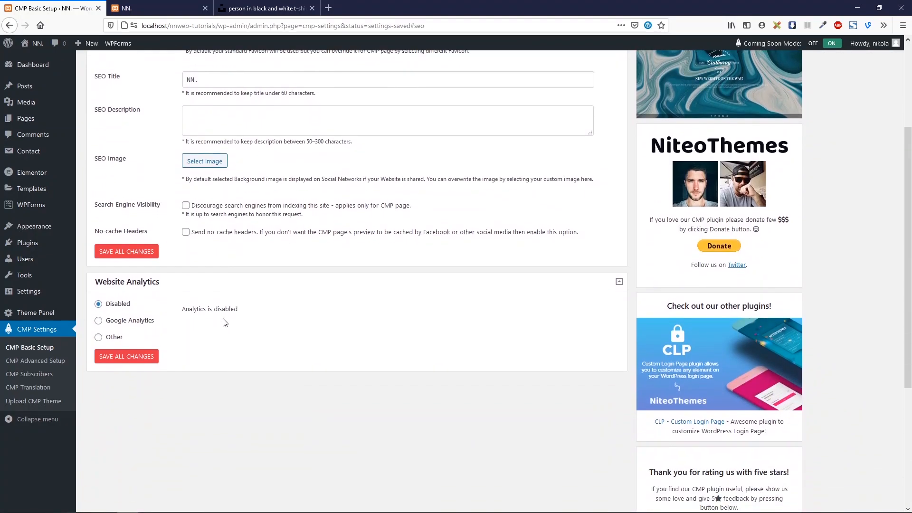
{"action": "left_click", "coordinate": [138, 325]}
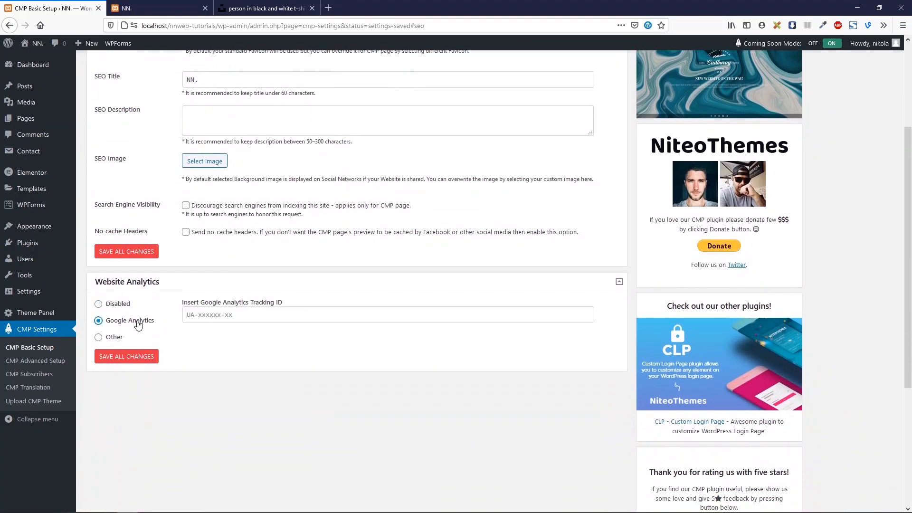
{"action": "scroll", "coordinate": [243, 324], "scroll_direction": "up", "scroll_amount": 3}
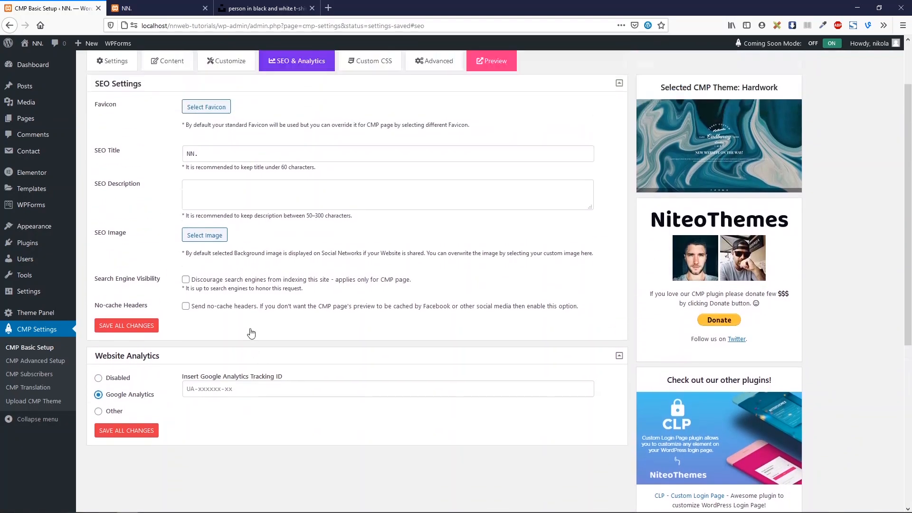
- Look through the custom CSS editor and the advanced whitelist, bypass, notification, miscellaneous and import/export settings
{"action": "left_click", "coordinate": [367, 137]}
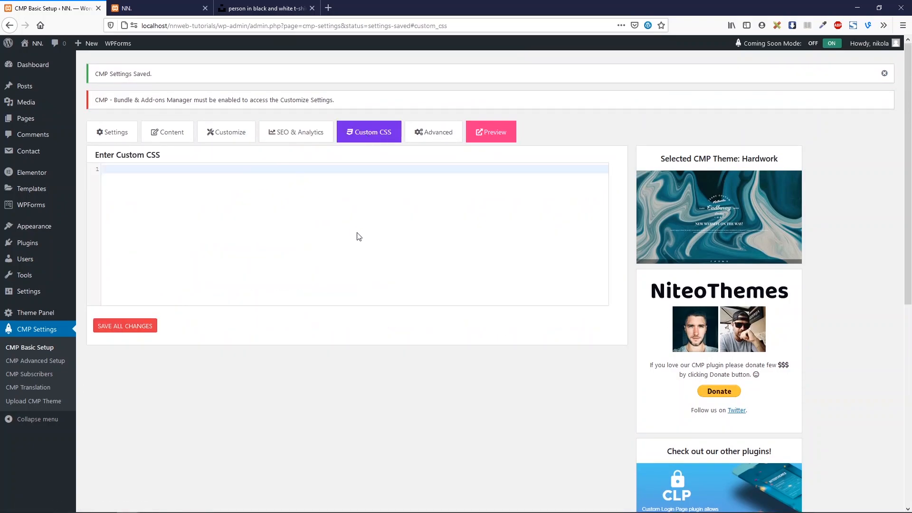
{"action": "left_click", "coordinate": [432, 135]}
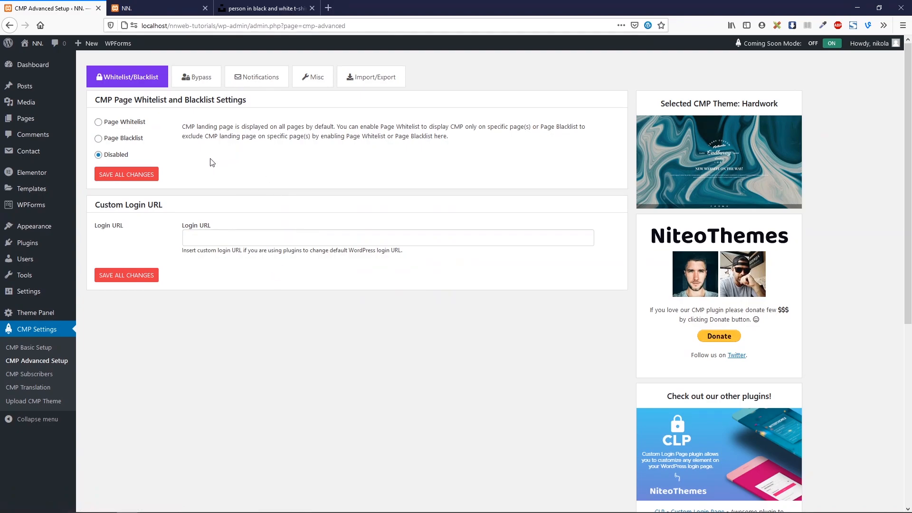
{"action": "left_click", "coordinate": [195, 77]}
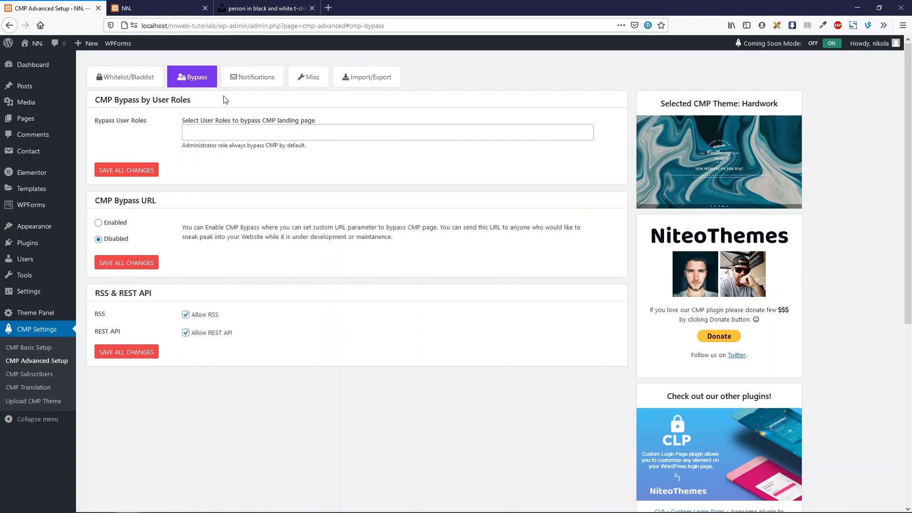
{"action": "left_click", "coordinate": [263, 77]}
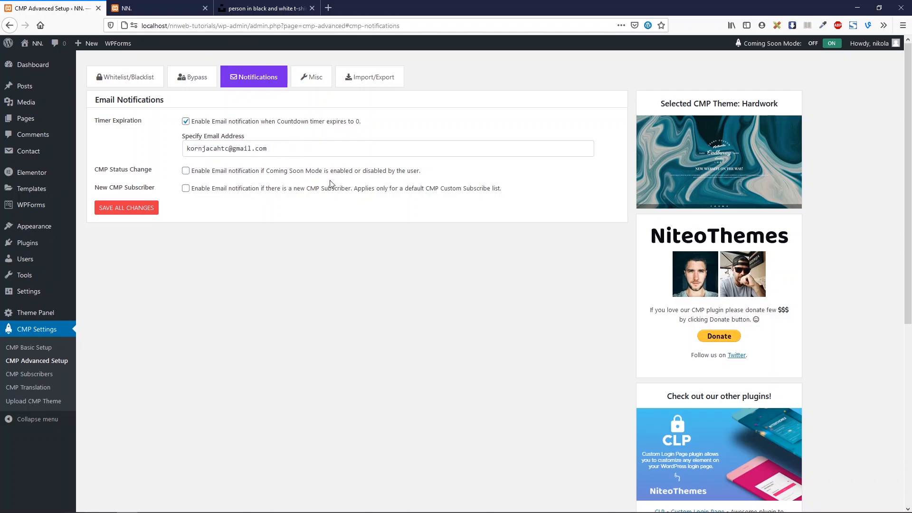
{"action": "left_click", "coordinate": [311, 85]}
{"action": "left_click", "coordinate": [363, 81]}
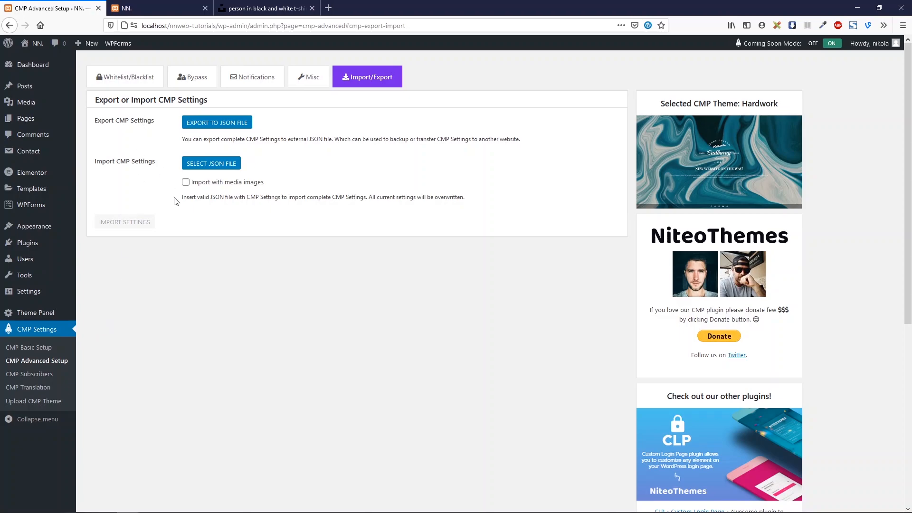
- Return to the CMP basic setup and look over the available themes
{"action": "left_click", "coordinate": [30, 374]}
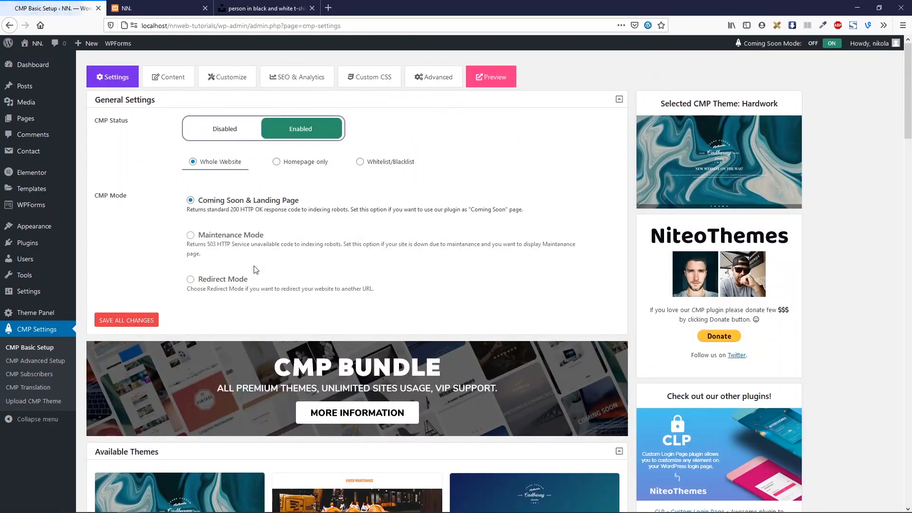
{"action": "scroll", "coordinate": [356, 287], "scroll_direction": "down", "scroll_amount": 3}
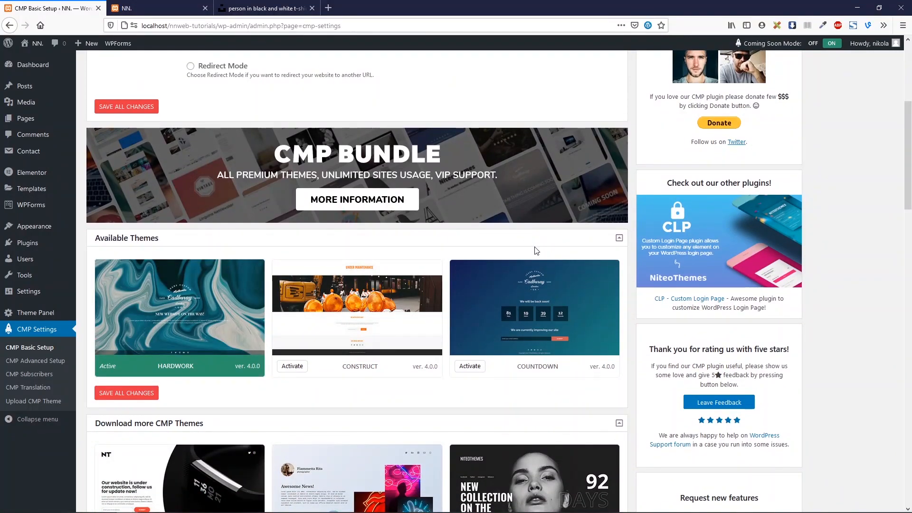
{"action": "mouse_move", "coordinate": [548, 338]}
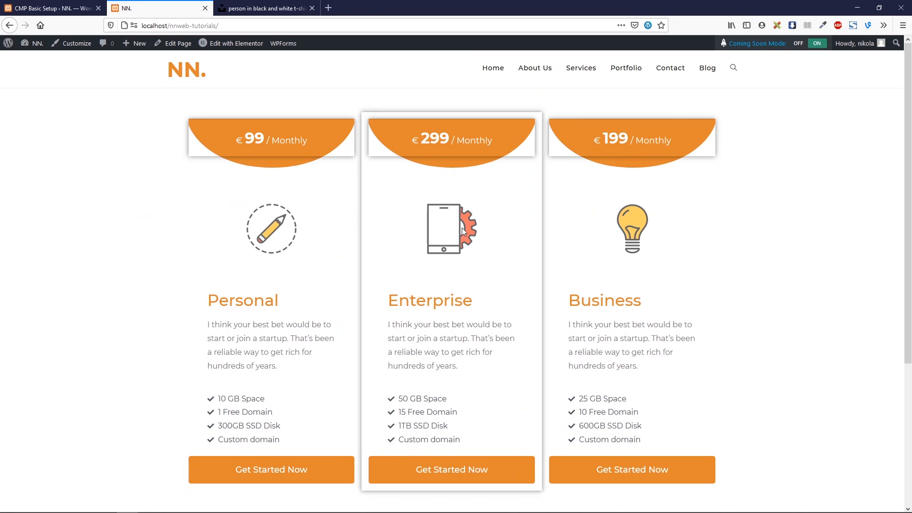
- Compare the regular site seen while logged in with the coming soon page in the private window
{"action": "scroll", "coordinate": [299, 223], "scroll_direction": "down", "scroll_amount": 4}
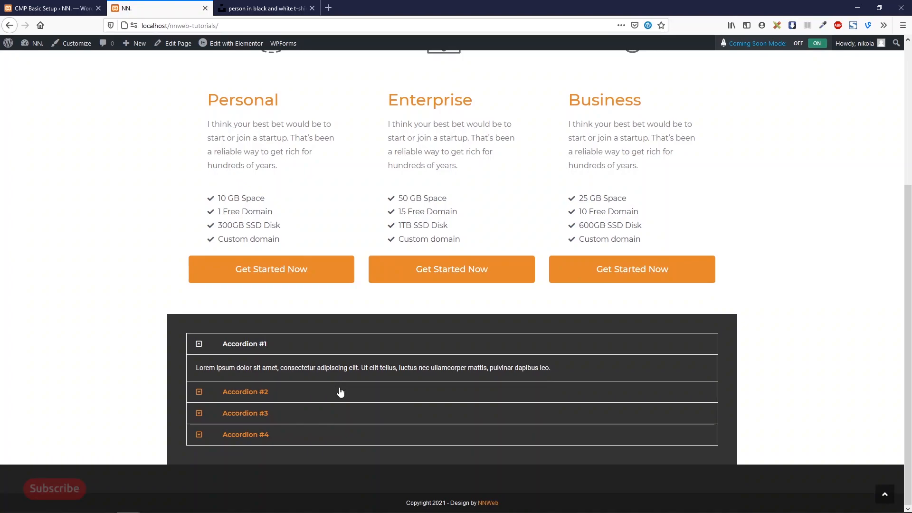
{"action": "scroll", "coordinate": [340, 392], "scroll_direction": "up", "scroll_amount": 1}
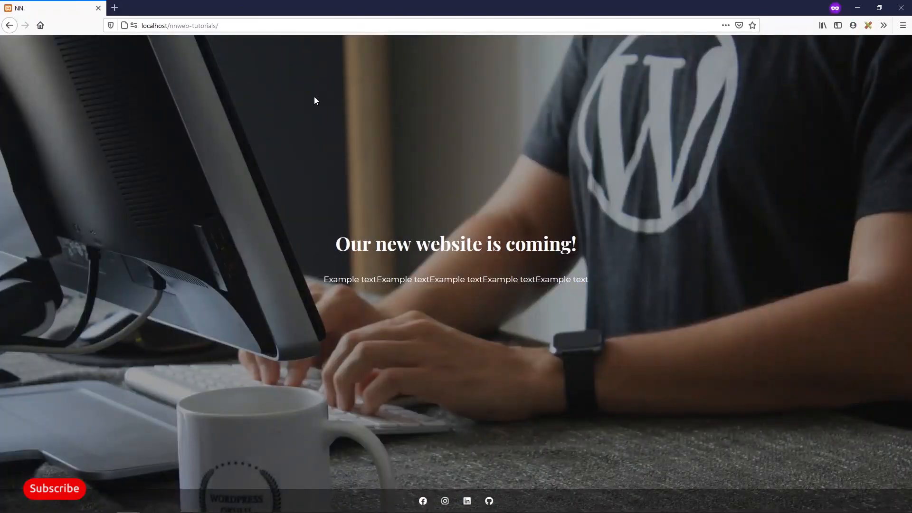